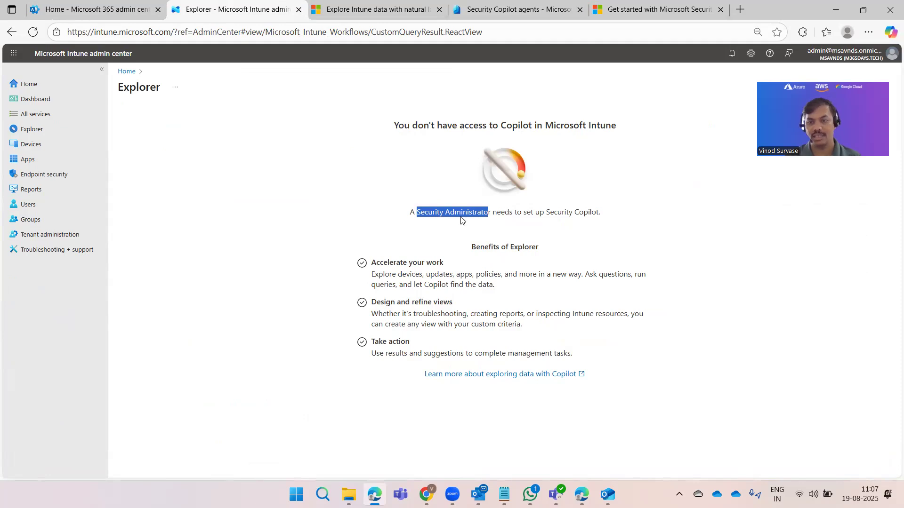
Step: Switch to the Entra Security Copilot agents tab and read the 'contact a Security Administrator' notice
click(367, 225)
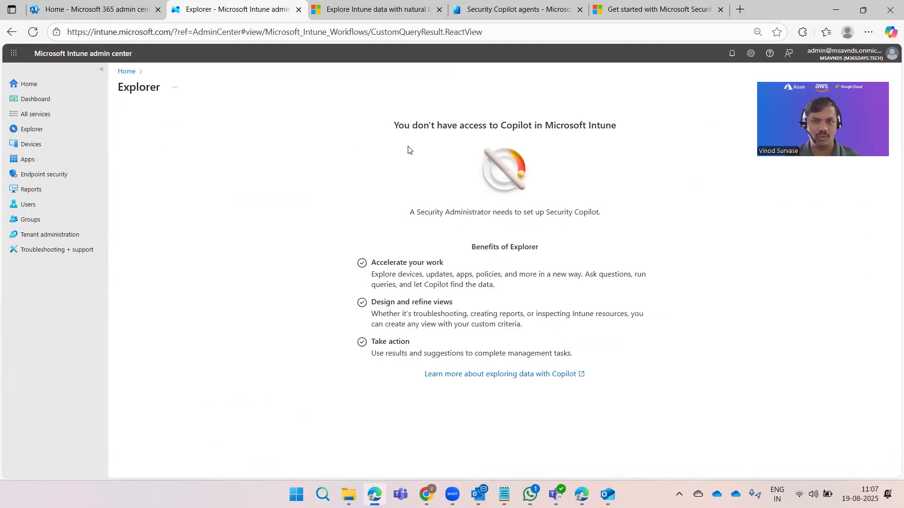
click(513, 12)
drag(488, 235, 570, 235)
click(390, 317)
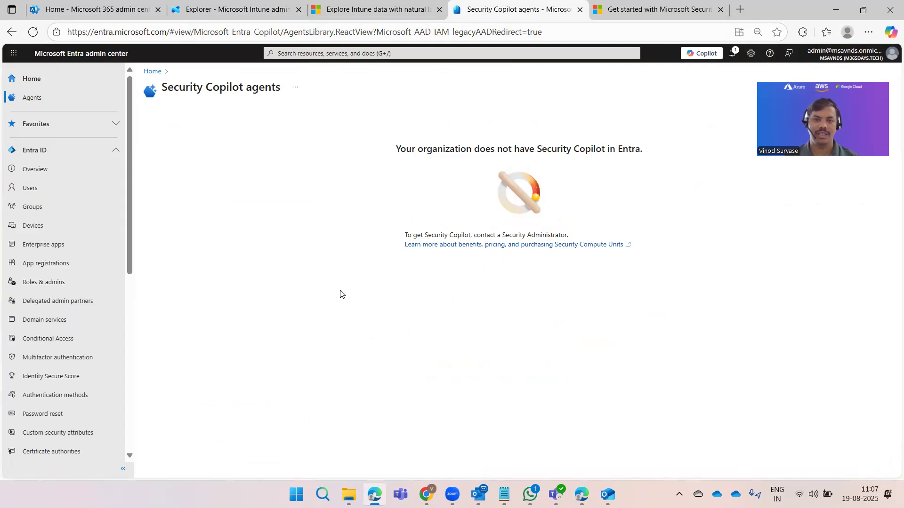
Step: Scroll the Get started with Microsoft Security Copilot article to the Option 1 (Recommended) provisioning section
click(374, 7)
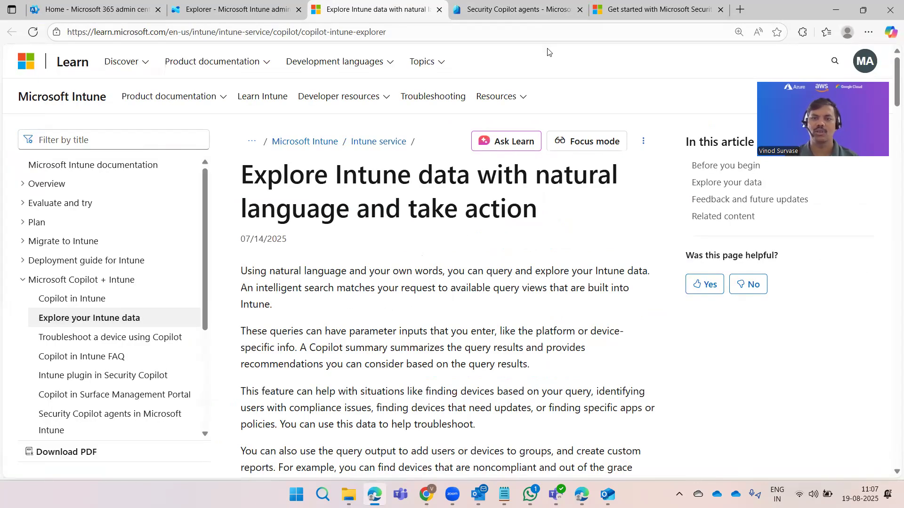
click(651, 15)
scroll(440, 282, down, 6)
scroll(439, 281, down, 10)
scroll(429, 281, down, 6)
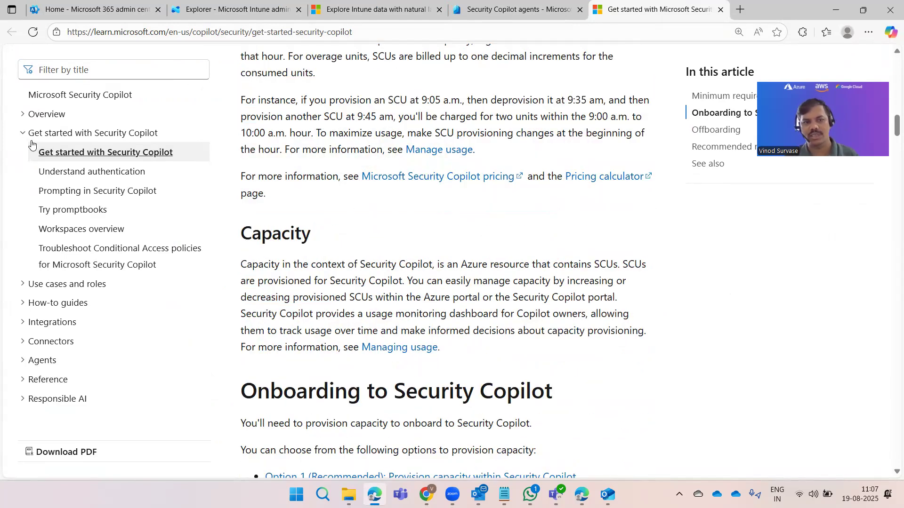
scroll(423, 250, down, 6)
scroll(444, 251, down, 5)
scroll(437, 239, up, 5)
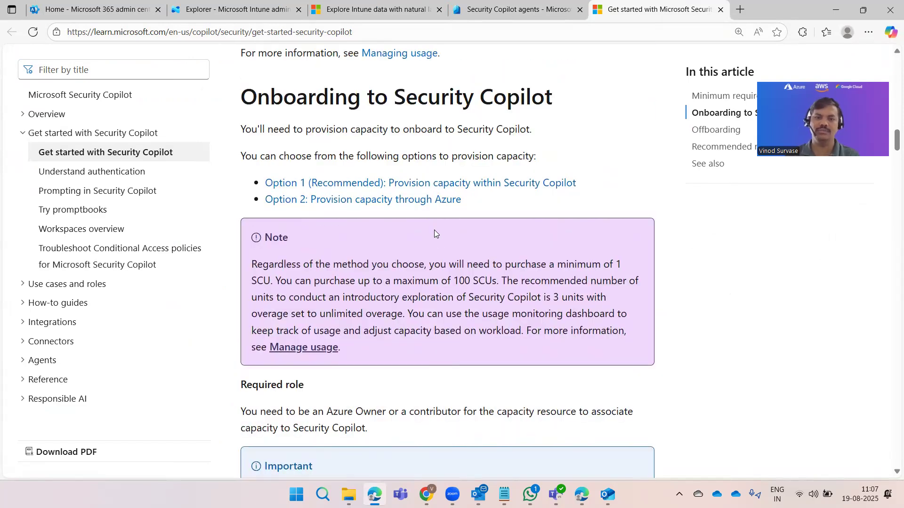
click(414, 187)
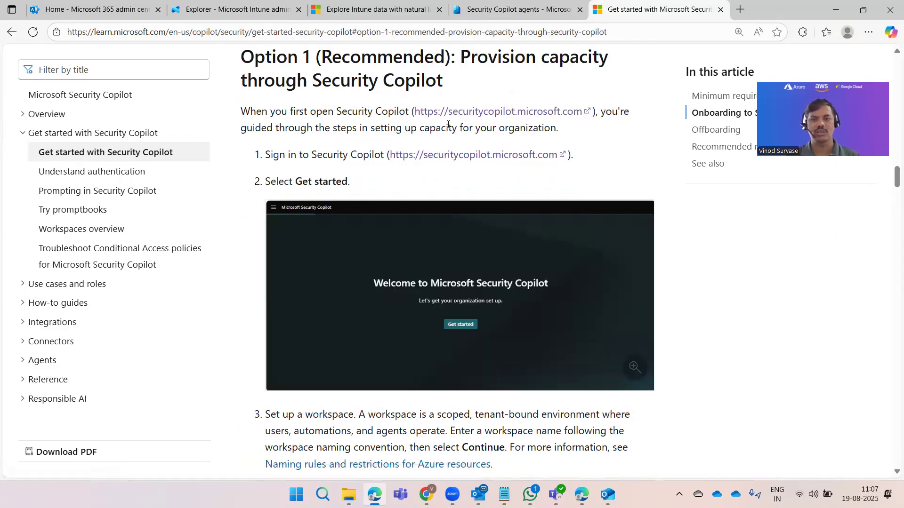
Step: Open the securitycopilot.microsoft.com link from Option 1 in a new tab and reload it
right_click(440, 160)
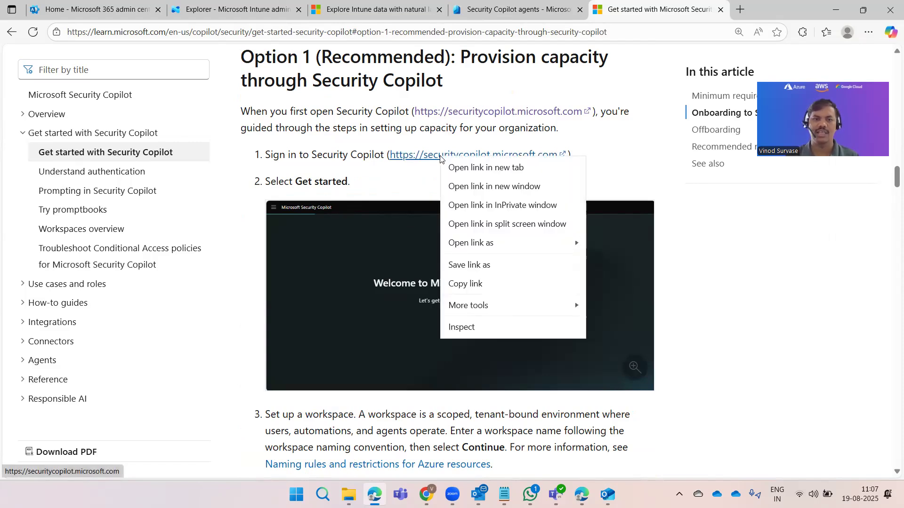
click(452, 168)
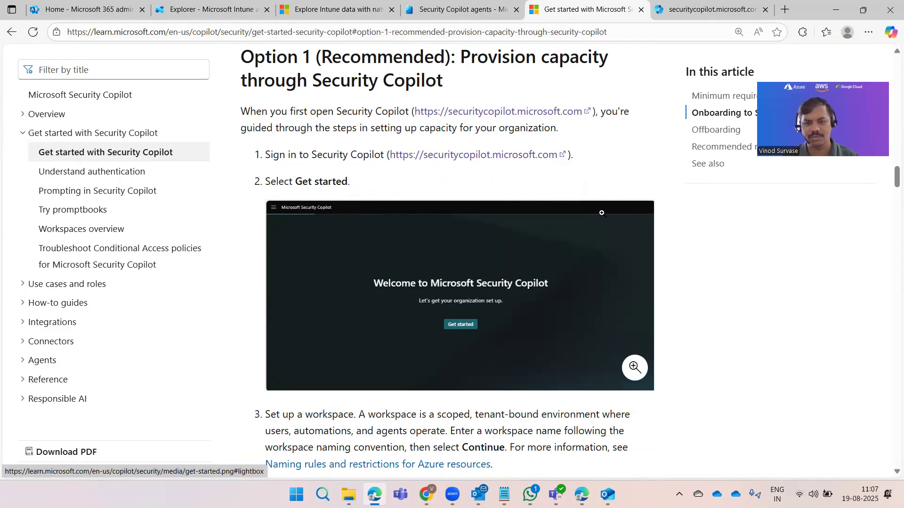
scroll(601, 213, down, 1)
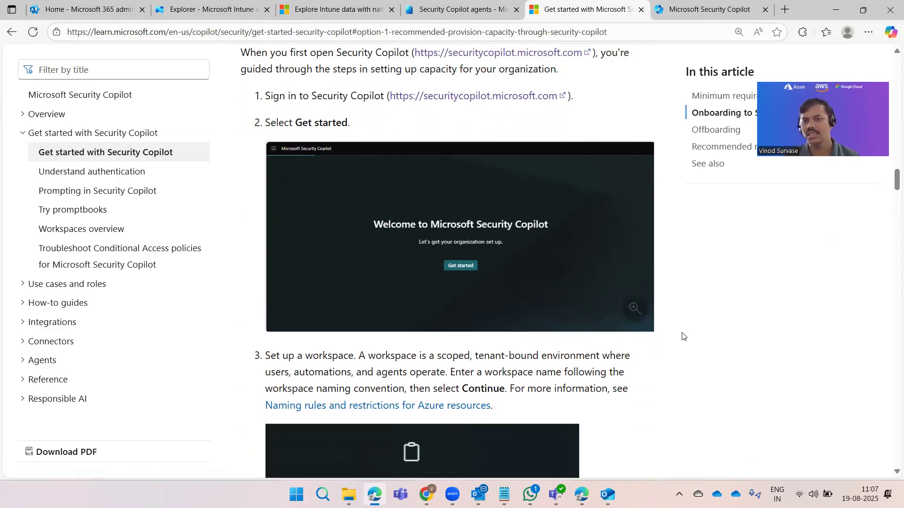
click(677, 14)
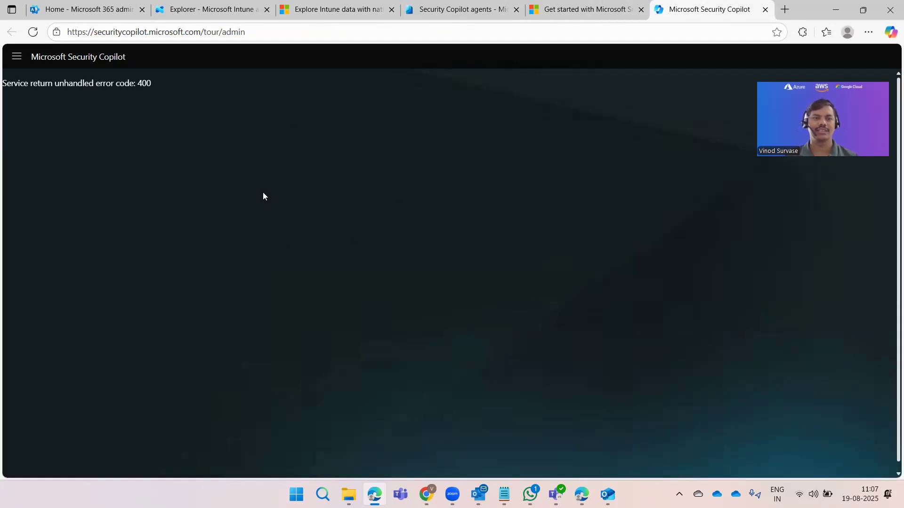
click(33, 32)
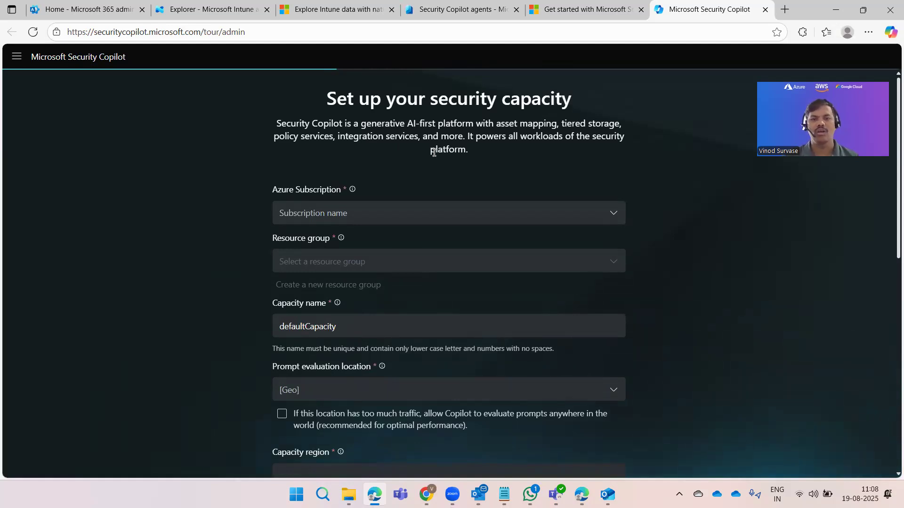
Step: Review the capacity setup form showing defaultCapacity and a [Geo] prompt evaluation location
scroll(484, 203, down, 4)
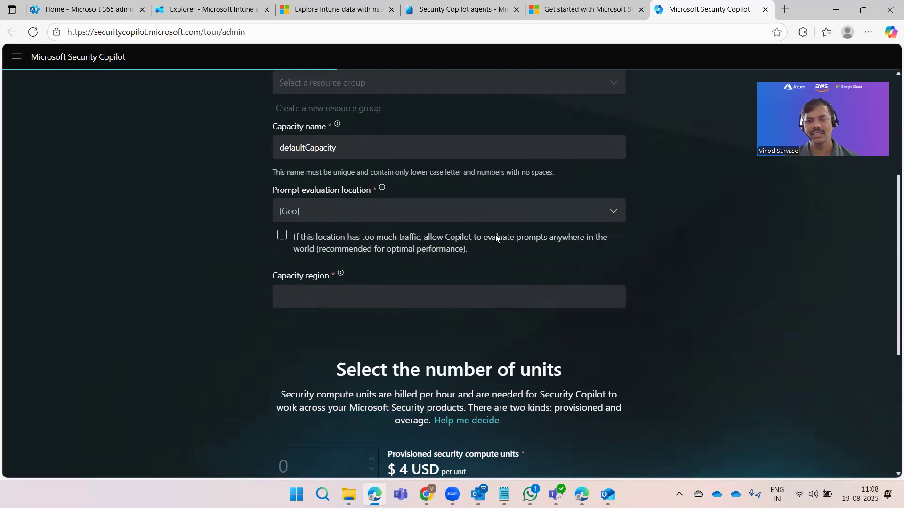
scroll(496, 245, down, 5)
scroll(499, 258, down, 2)
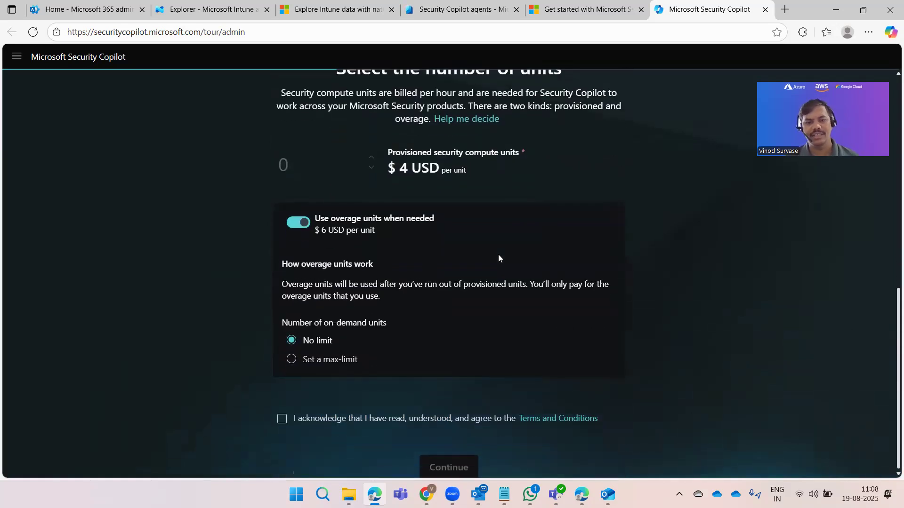
scroll(500, 262, up, 10)
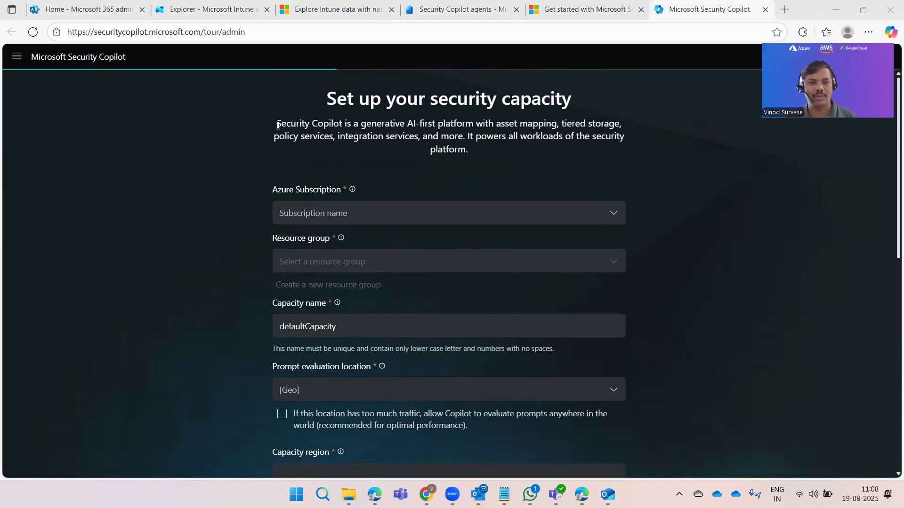
click(426, 136)
triple_click(427, 135)
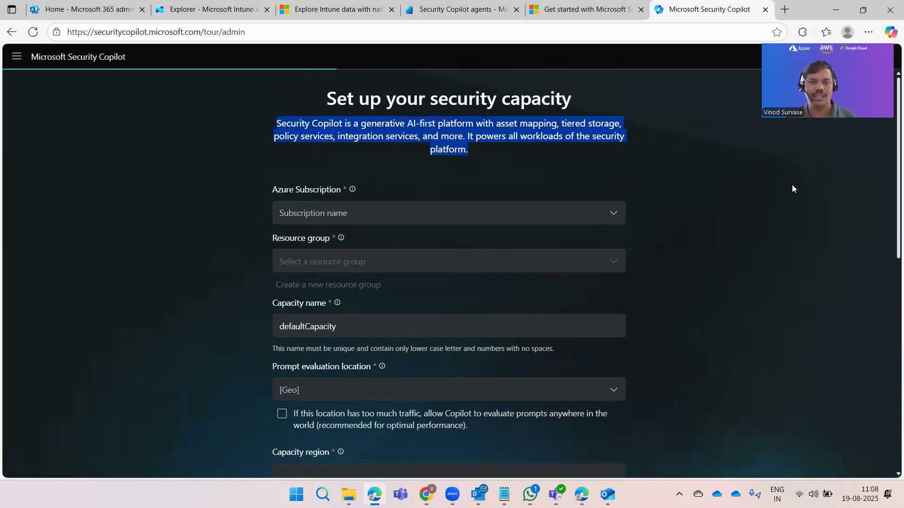
click(781, 200)
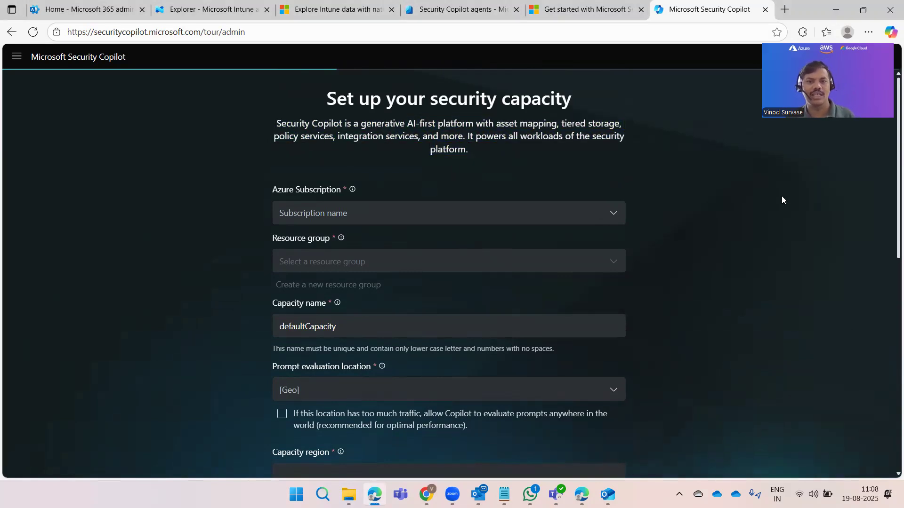
click(587, 9)
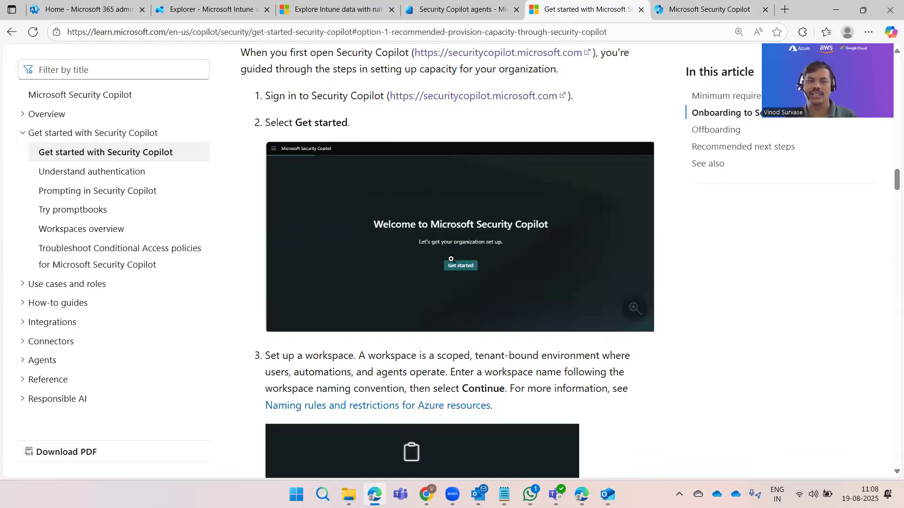
click(678, 11)
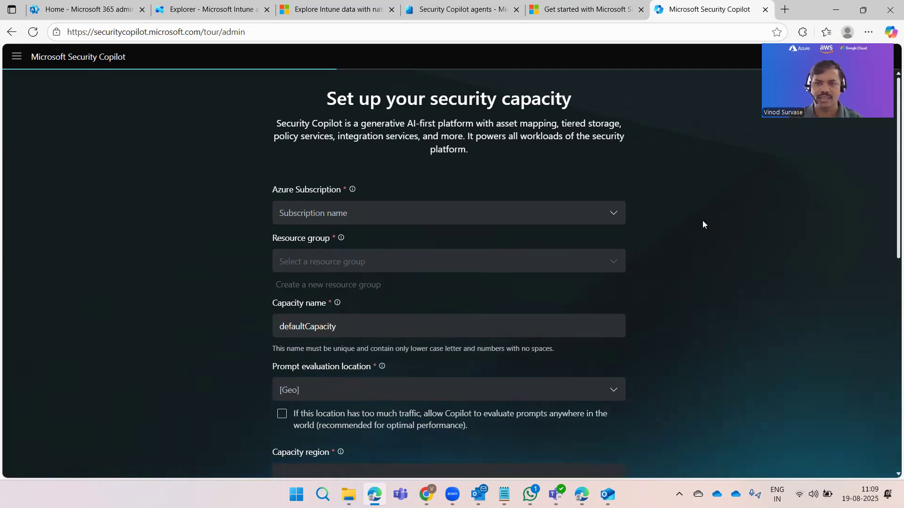
scroll(702, 223, down, 1)
Step: Choose Pay As You Go - Azure subscription 1 and create new resource group rg-seccopilot-123
click(554, 154)
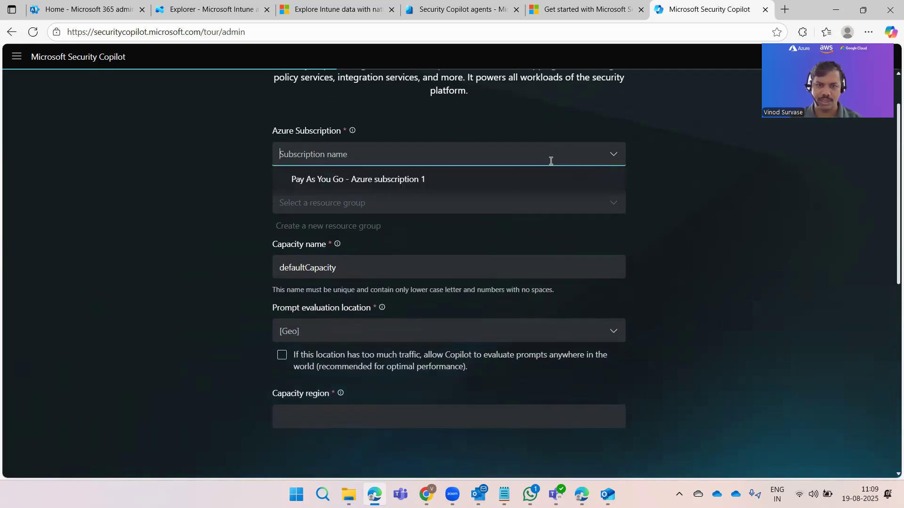
click(410, 177)
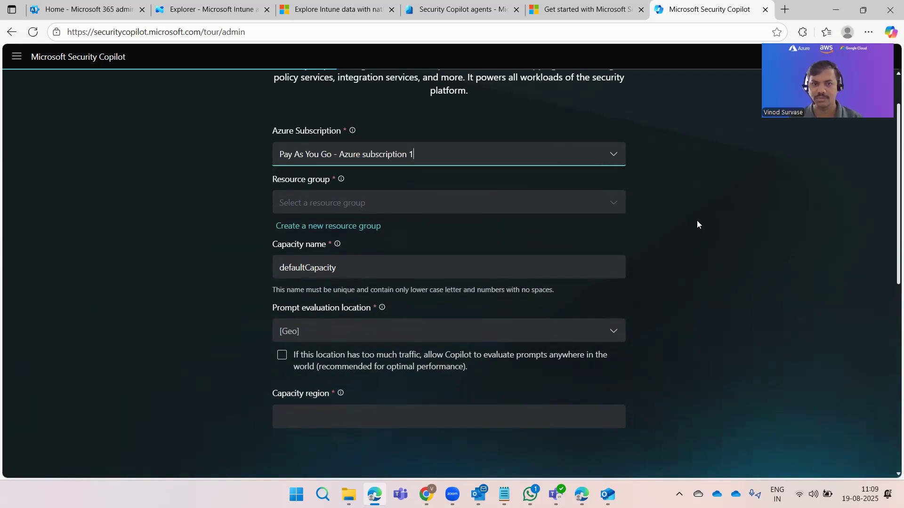
click(565, 204)
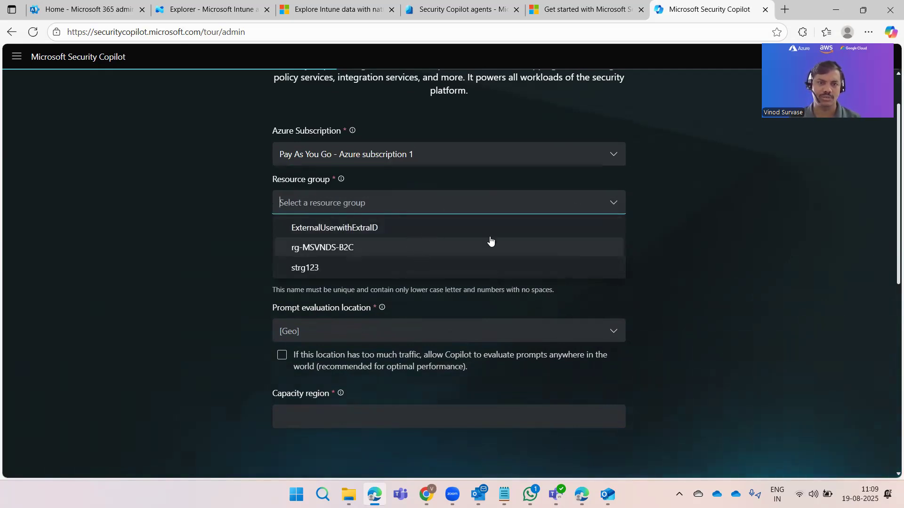
click(695, 256)
click(393, 241)
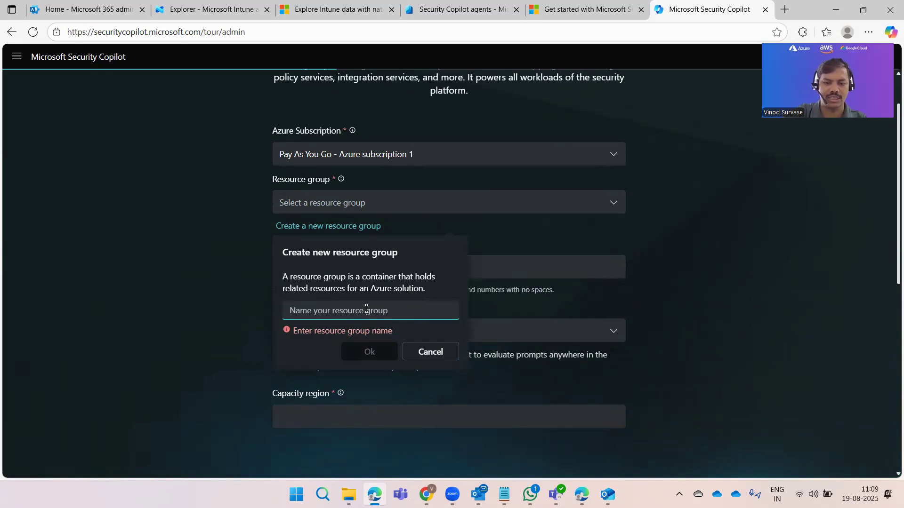
text(rg-sec)
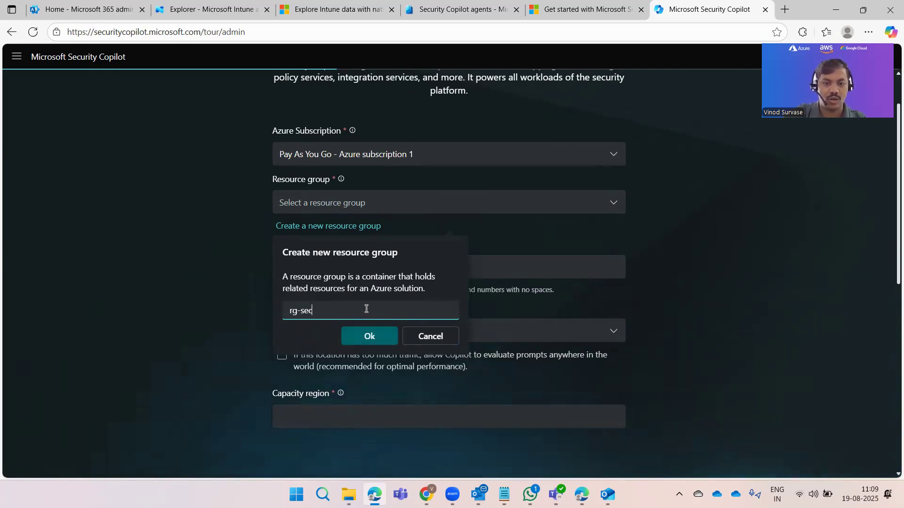
text(cop)
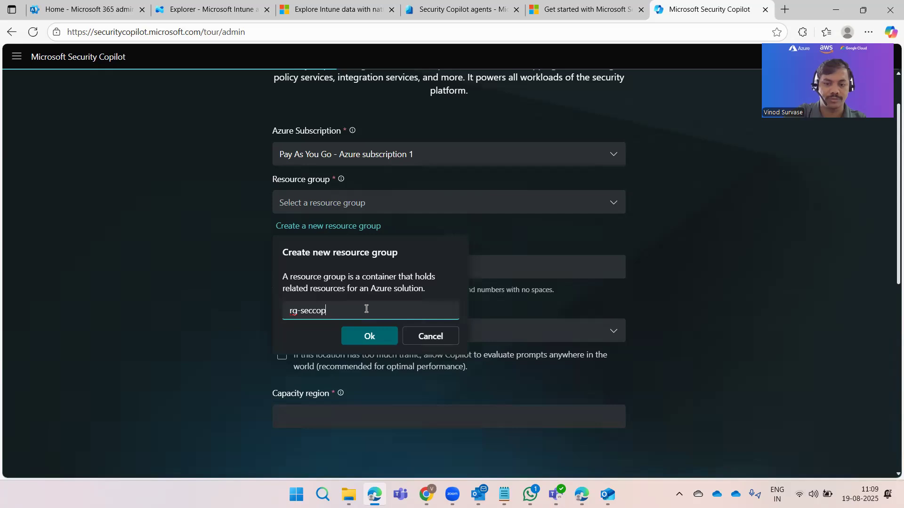
text(ilot)
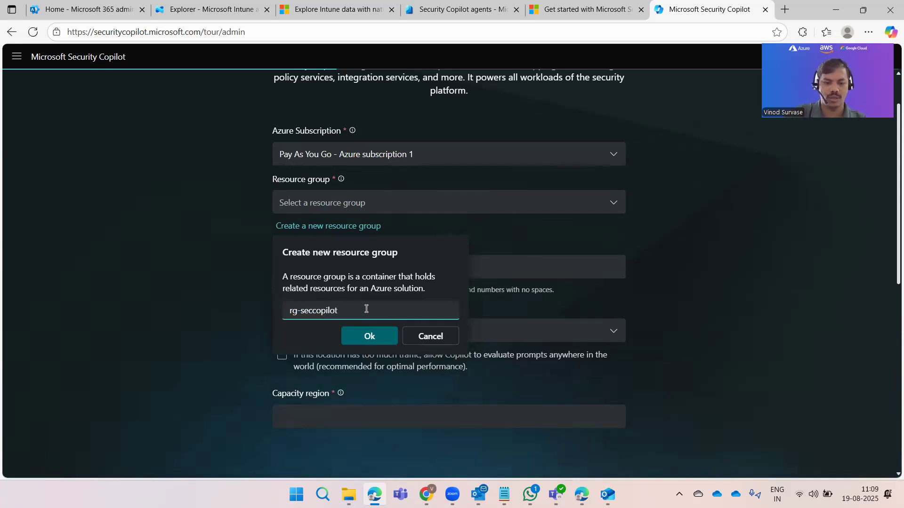
text(-123)
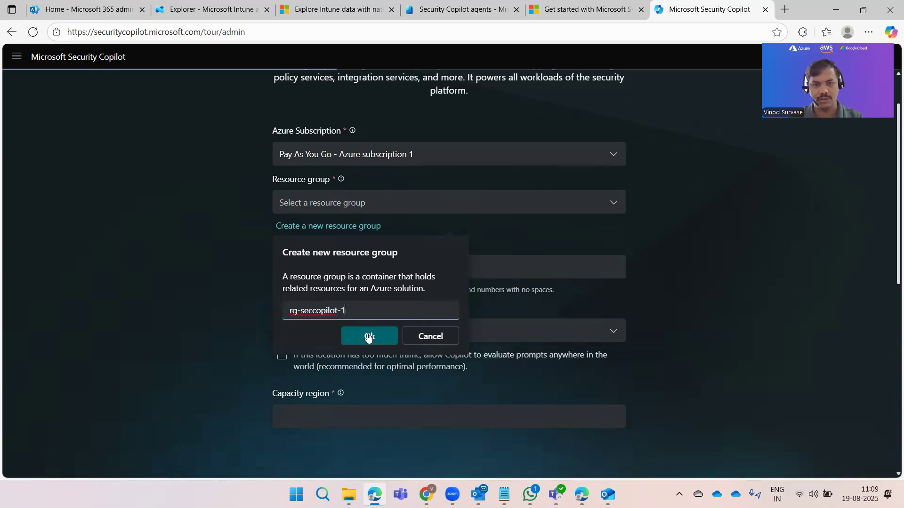
click(369, 337)
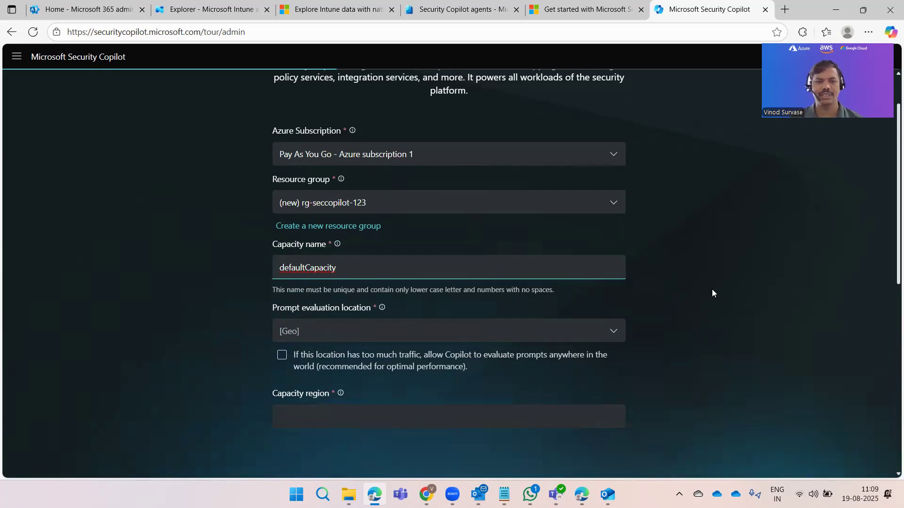
scroll(396, 259, down, 1)
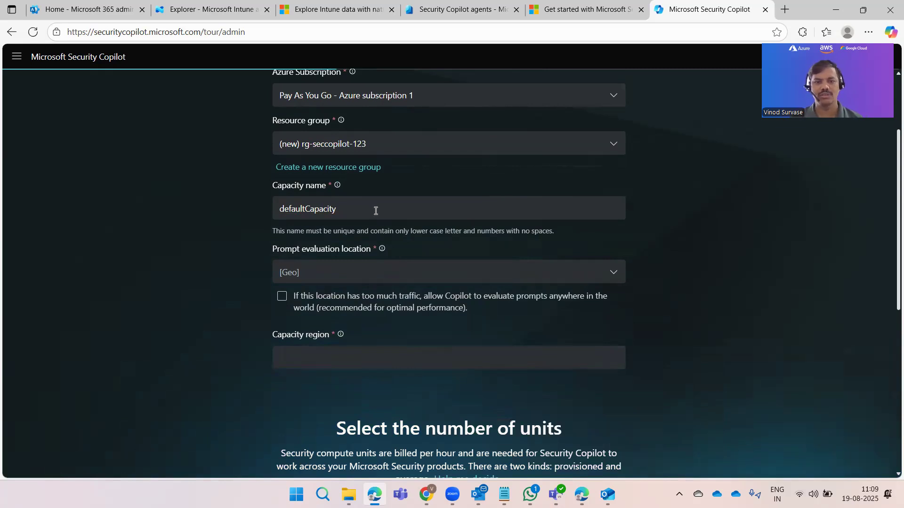
Step: Select Australia as prompt evaluation location, making the capacity region Australia East
drag(338, 209, 256, 219)
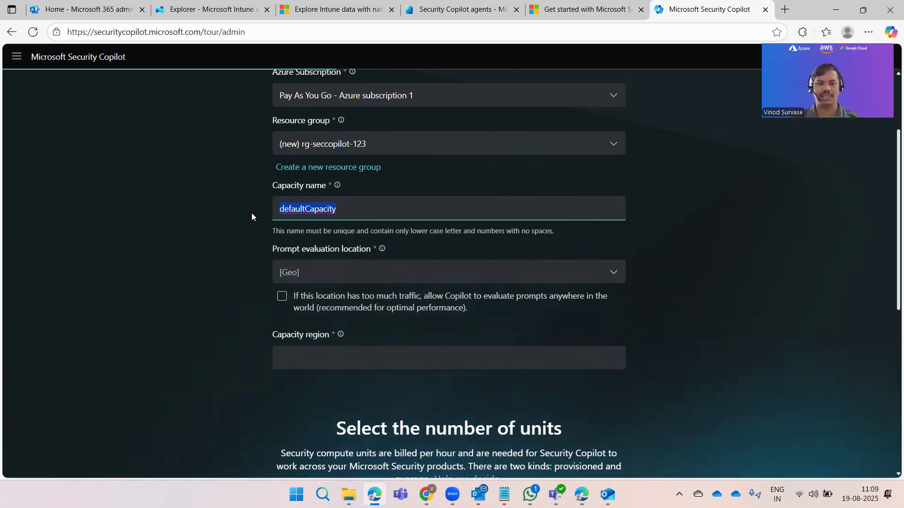
click(349, 281)
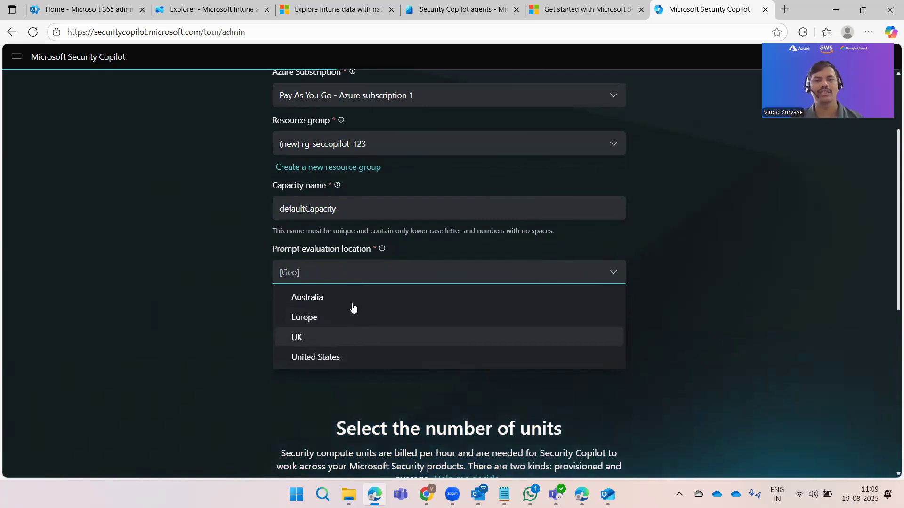
click(703, 296)
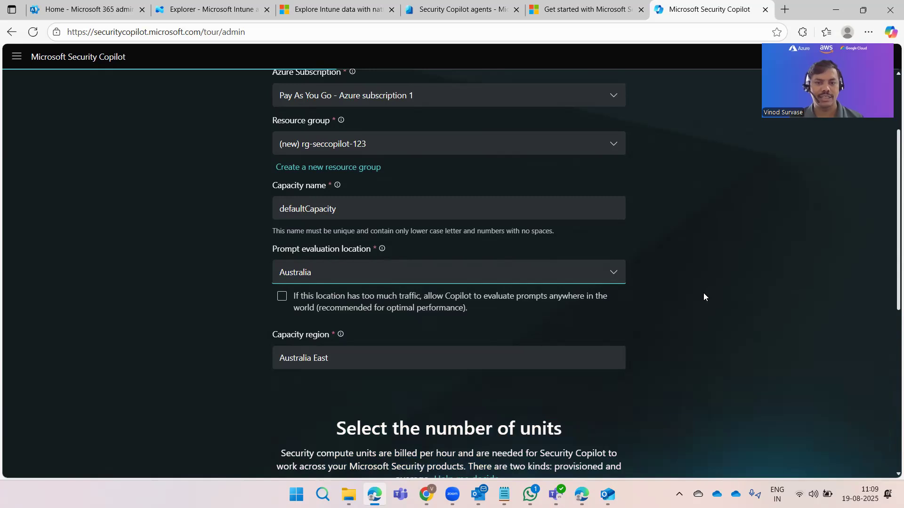
scroll(700, 295, down, 5)
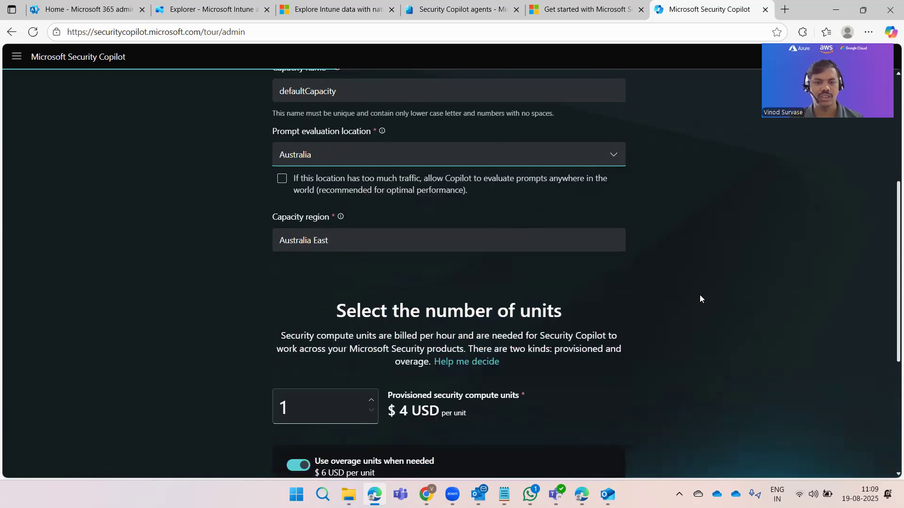
scroll(699, 296, up, 5)
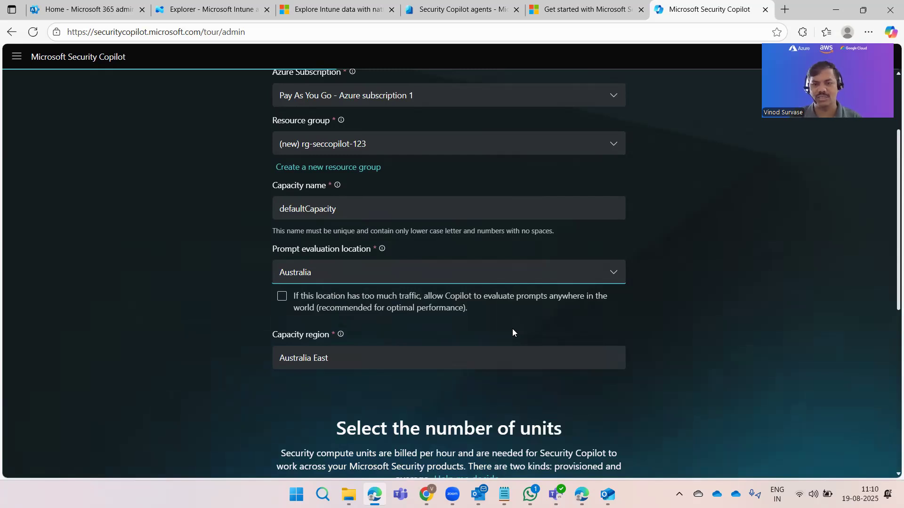
click(283, 296)
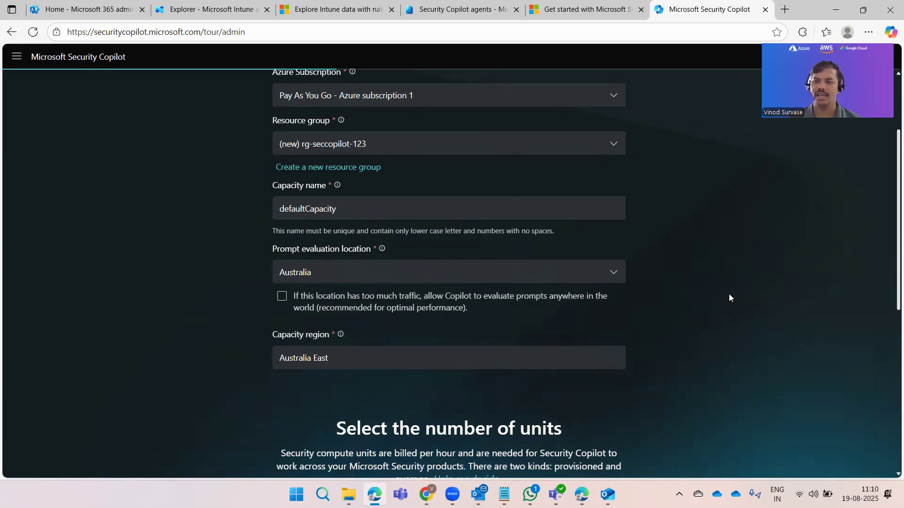
scroll(729, 294, down, 1)
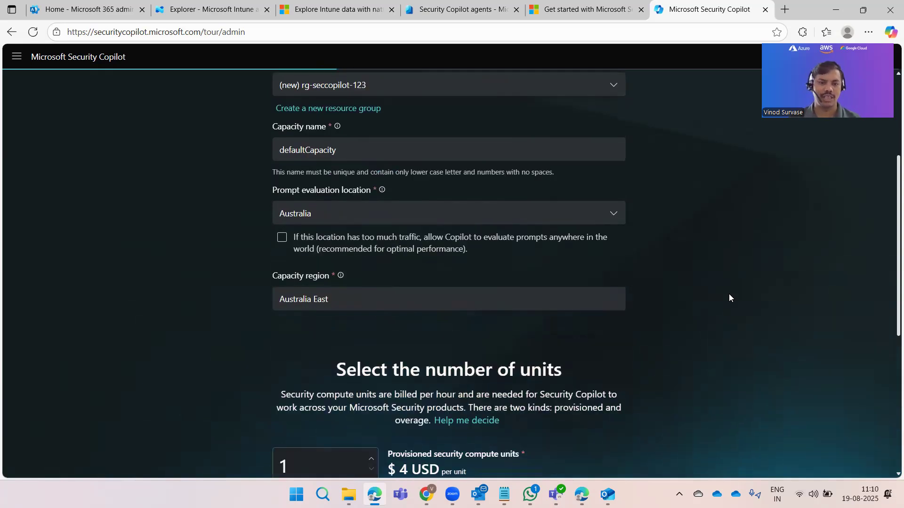
click(371, 298)
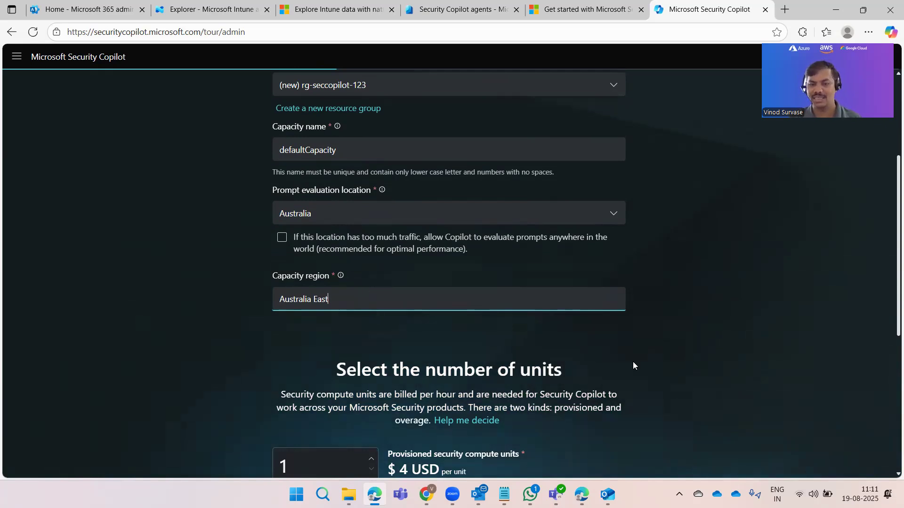
click(697, 325)
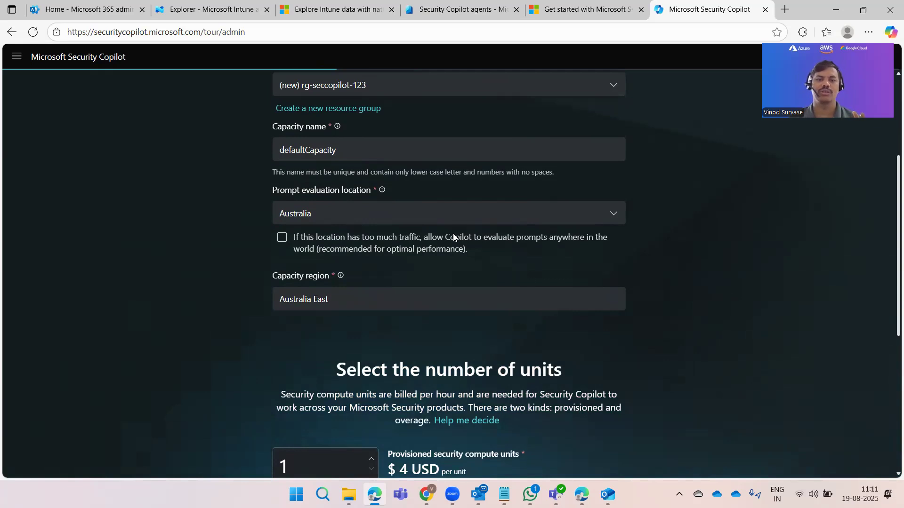
click(439, 221)
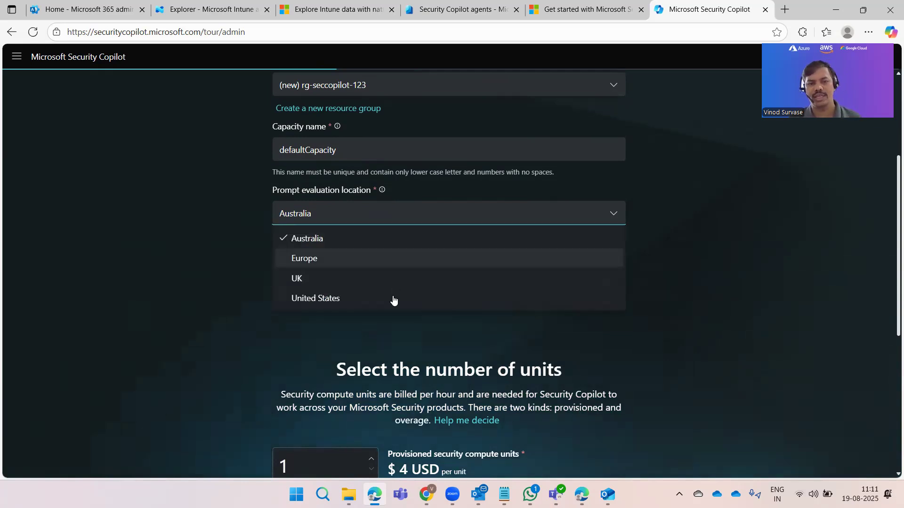
key(Return)
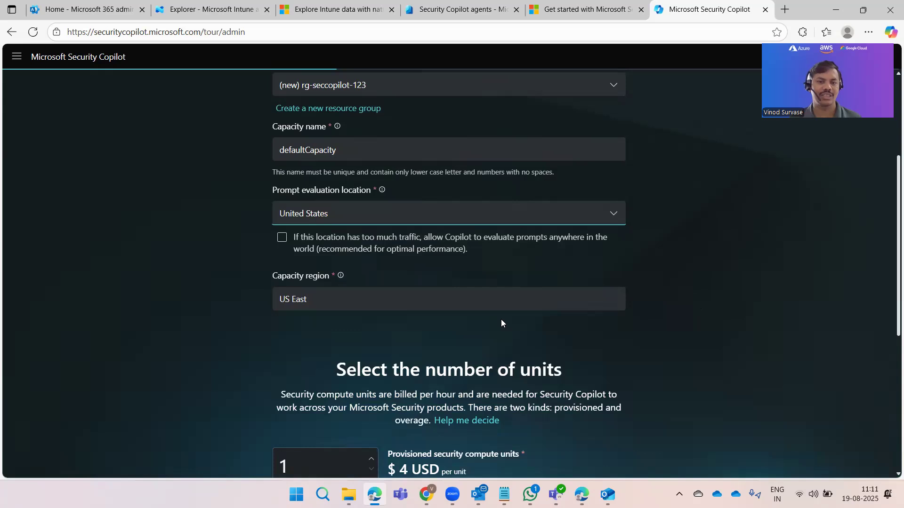
click(414, 304)
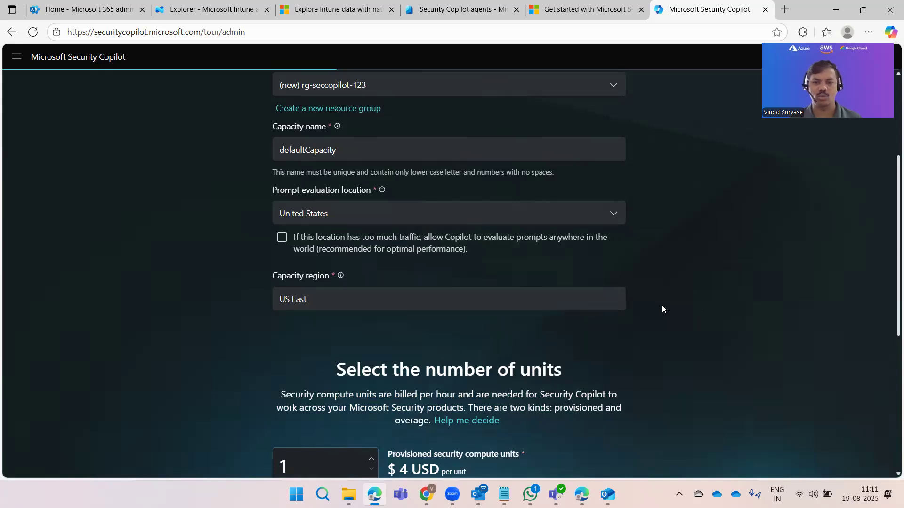
click(512, 210)
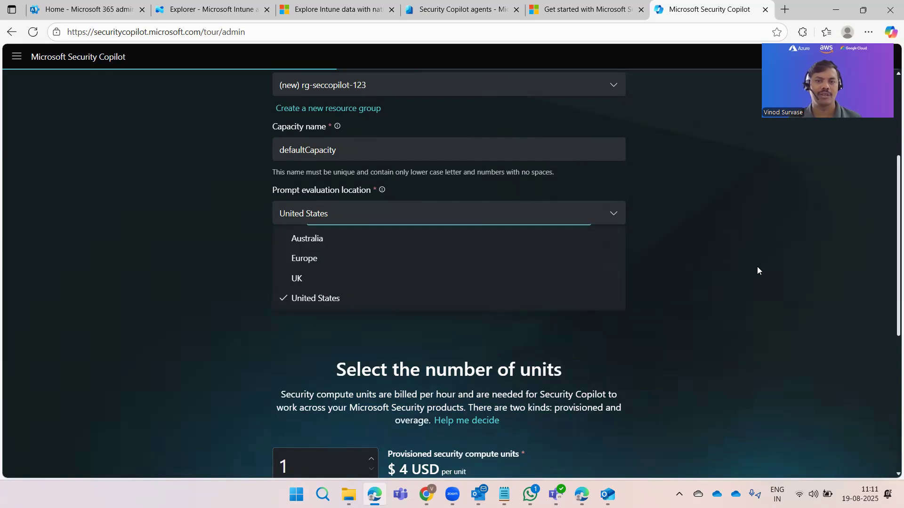
key(Return)
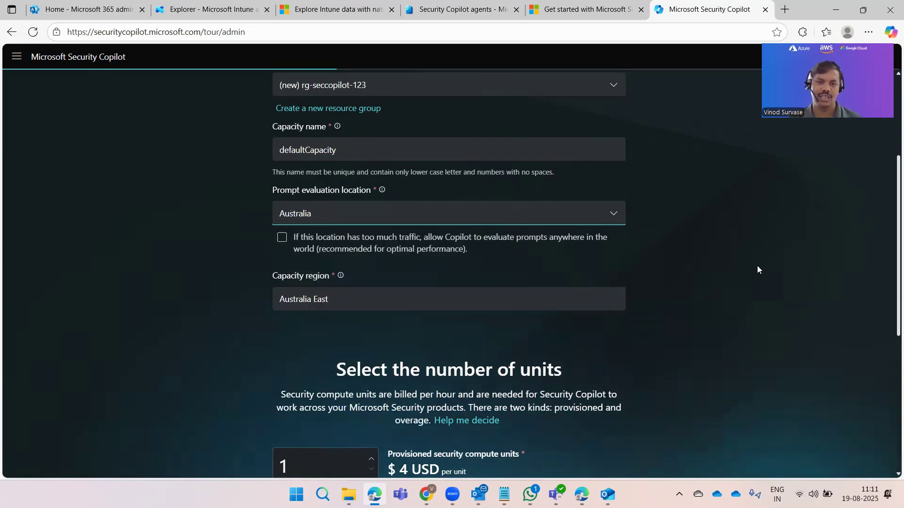
scroll(756, 265, down, 3)
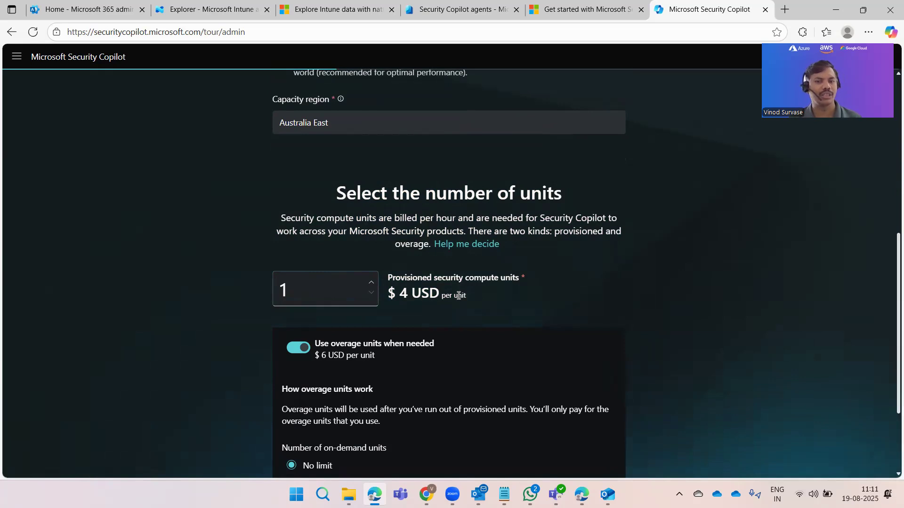
drag(459, 296, 399, 295)
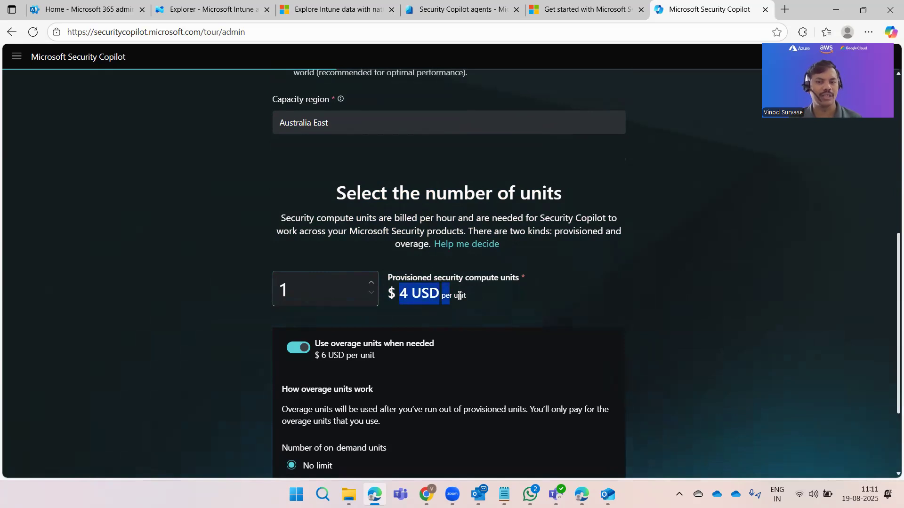
click(713, 289)
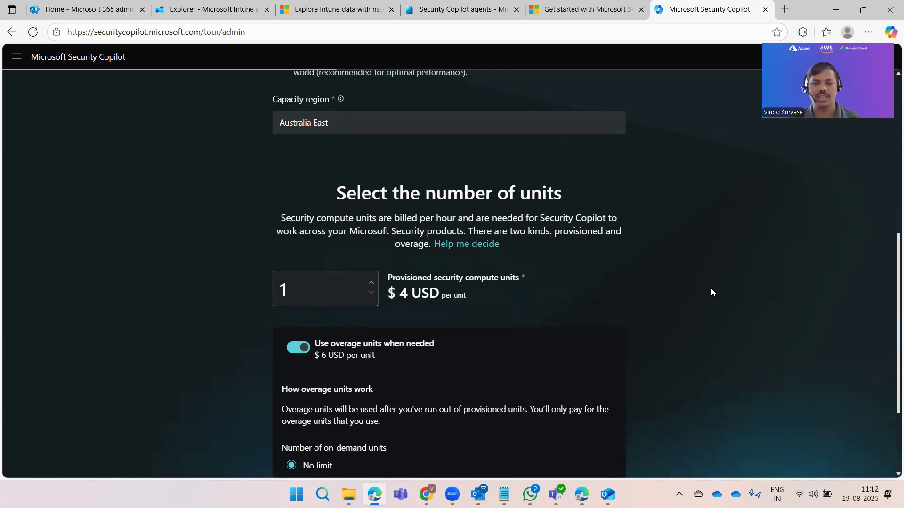
scroll(711, 289, down, 1)
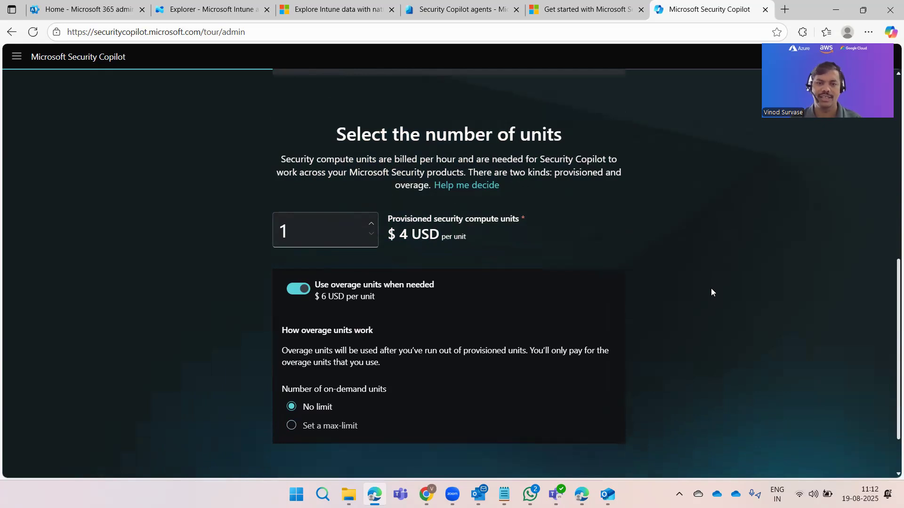
scroll(392, 243, down, 1)
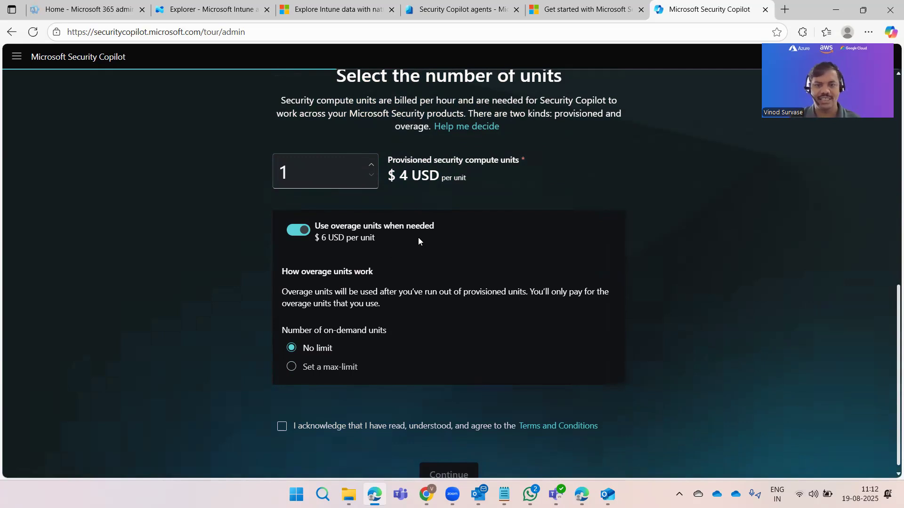
double_click(325, 238)
drag(322, 238, 377, 240)
drag(668, 281, 668, 281)
click(668, 281)
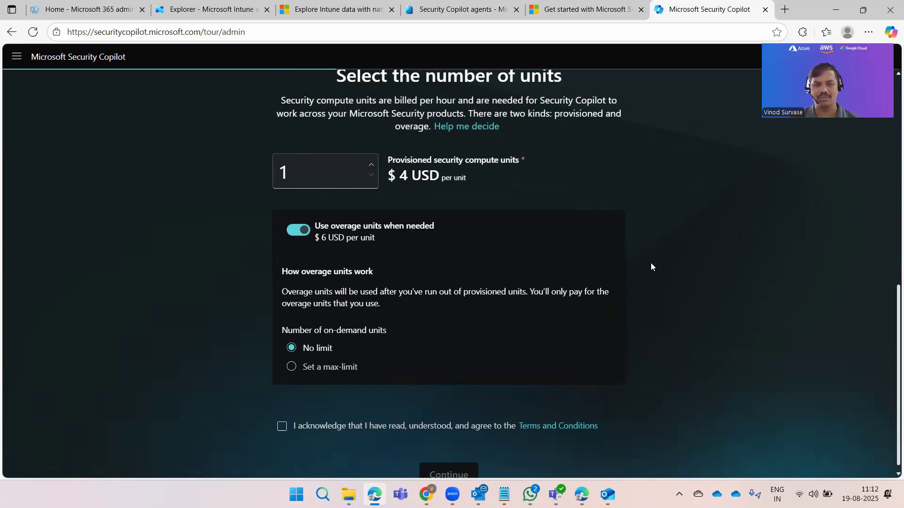
click(301, 233)
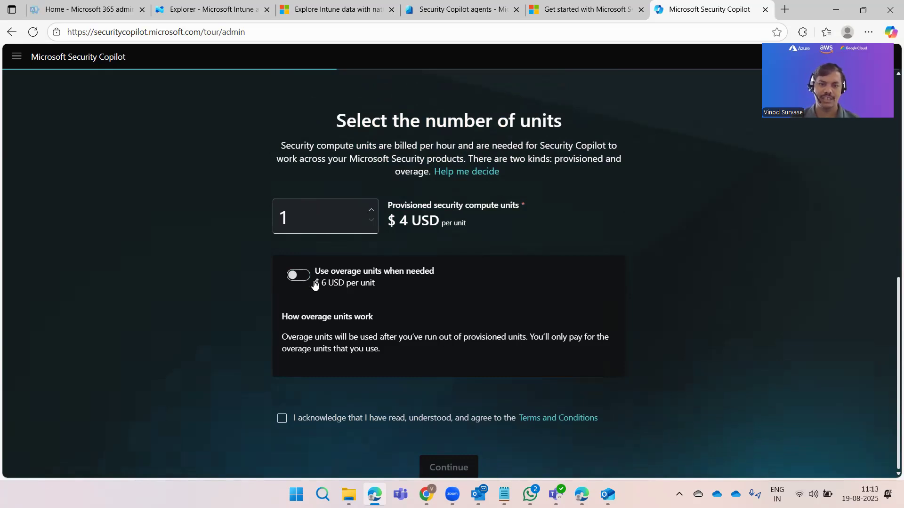
Step: Try overage units with a max limit of 3 per hour, then tick the terms and conditions
click(292, 275)
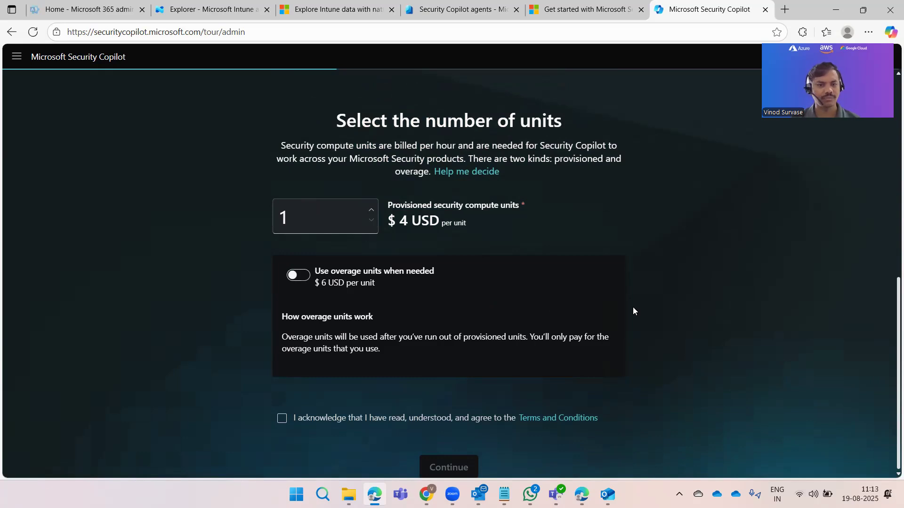
scroll(365, 351, down, 1)
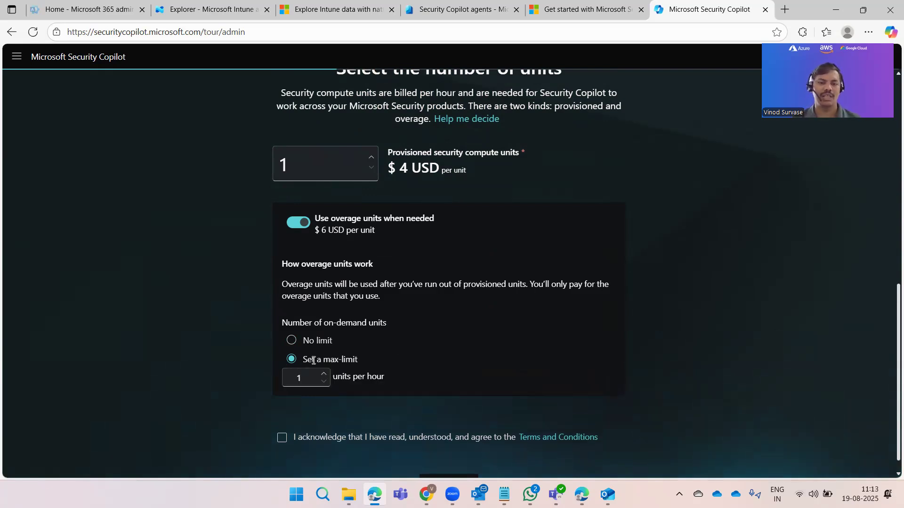
scroll(280, 366, down, 1)
key(Tab)
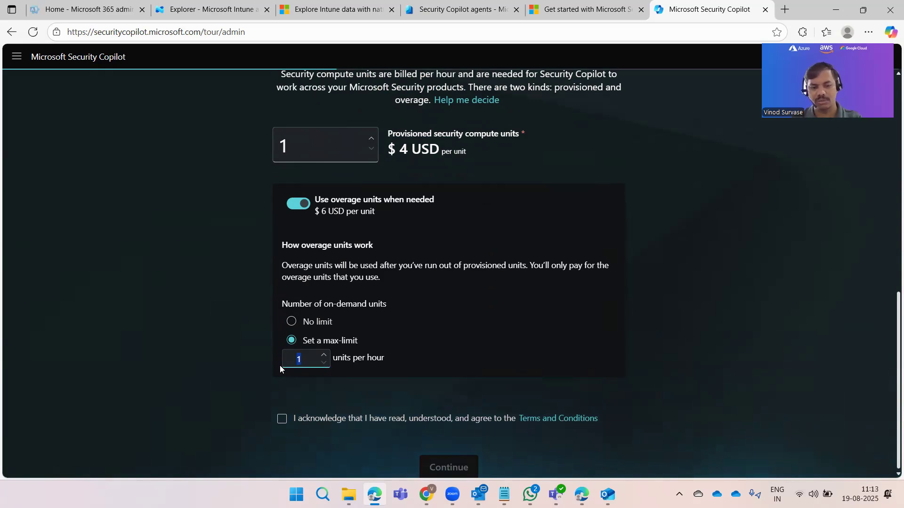
text(3)
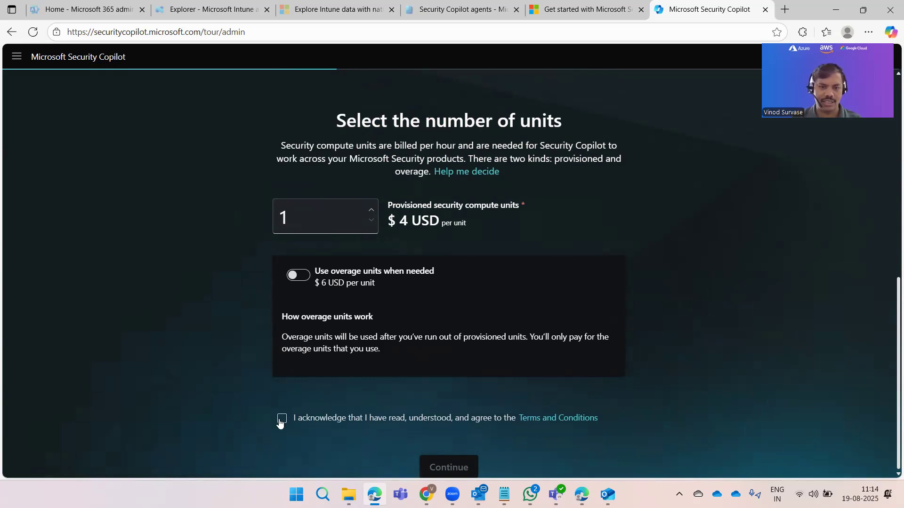
click(281, 420)
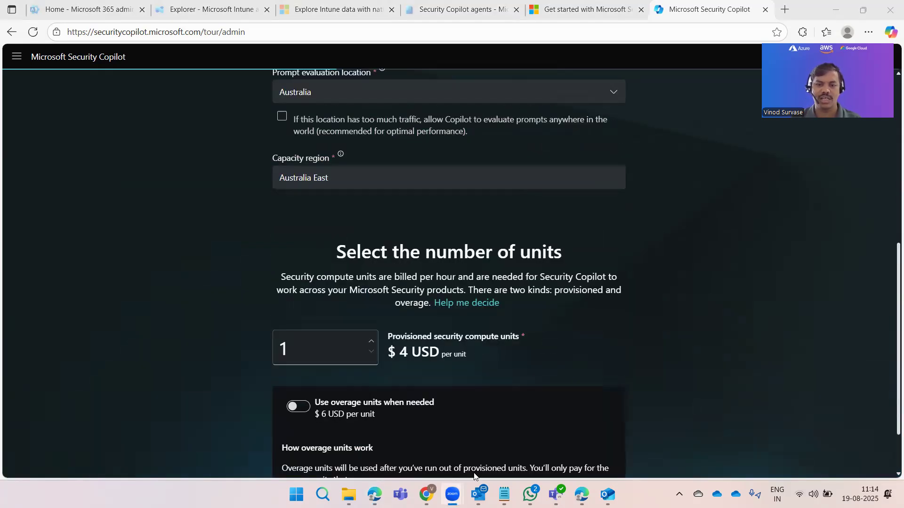
Step: Keep 1 provisioned compute unit and continue to start capacity provisioning
scroll(444, 469, down, 3)
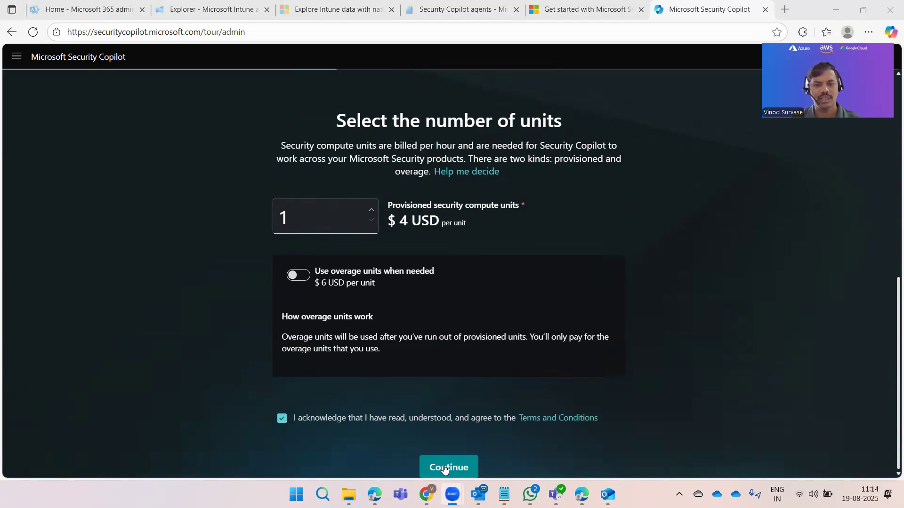
click(675, 428)
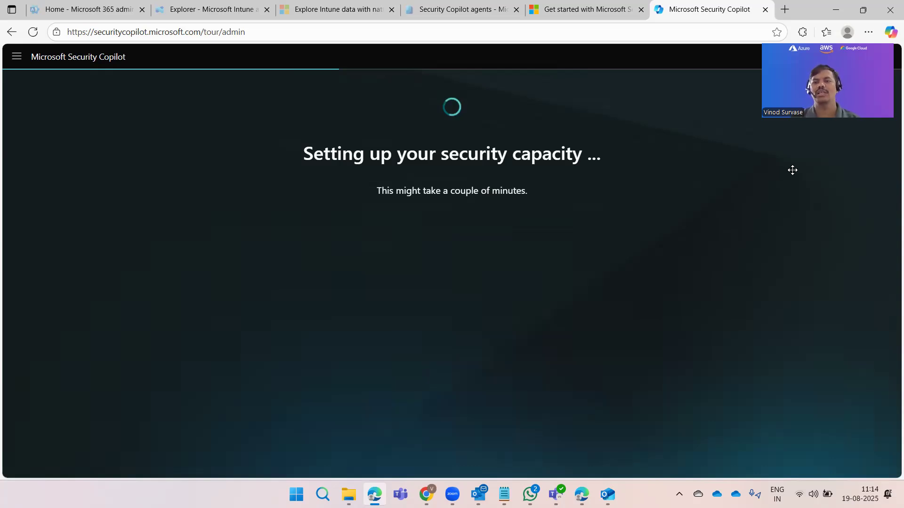
Step: Wait for provisioning to finish until the Help improve Copilot page appears
click(625, 208)
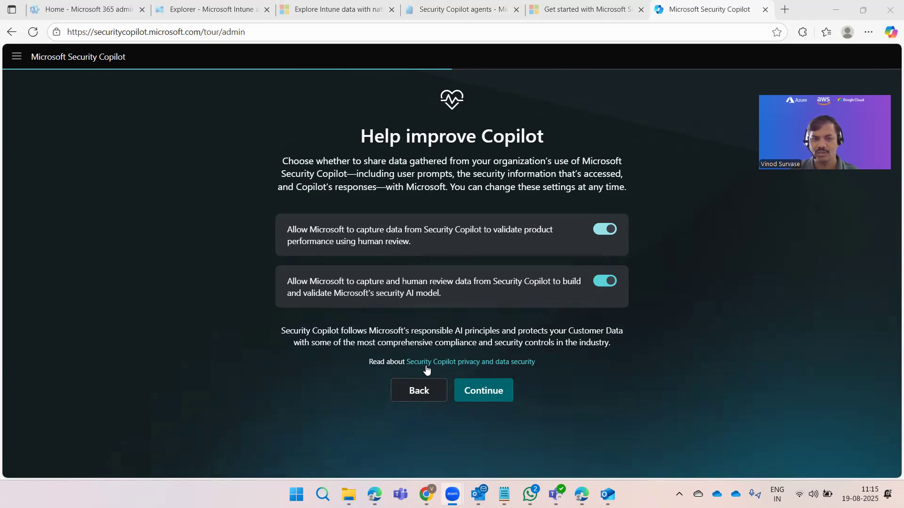
Step: Keep both data-sharing toggles on, dismiss the skip-step warning, and continue
click(453, 367)
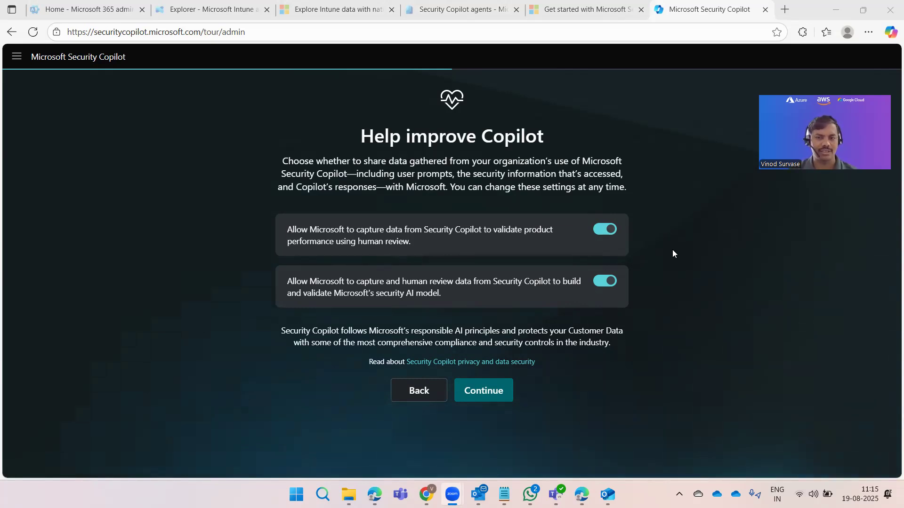
click(693, 265)
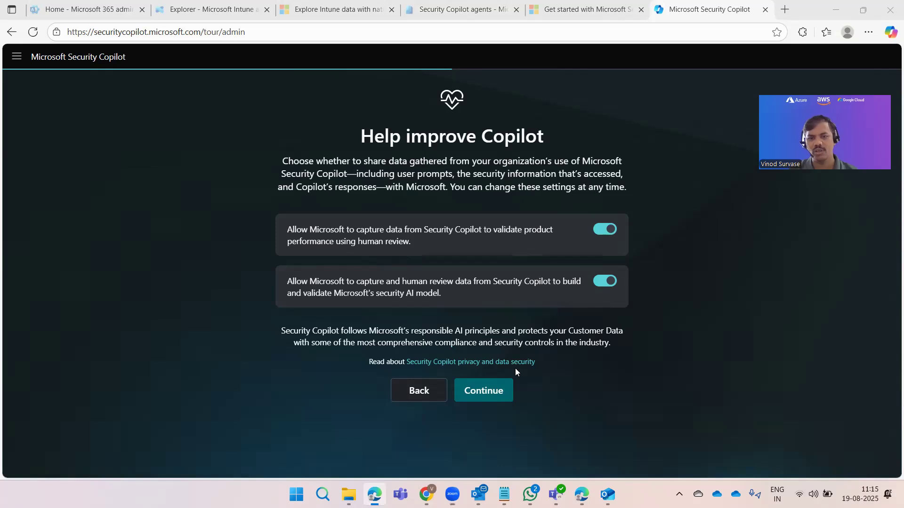
click(482, 399)
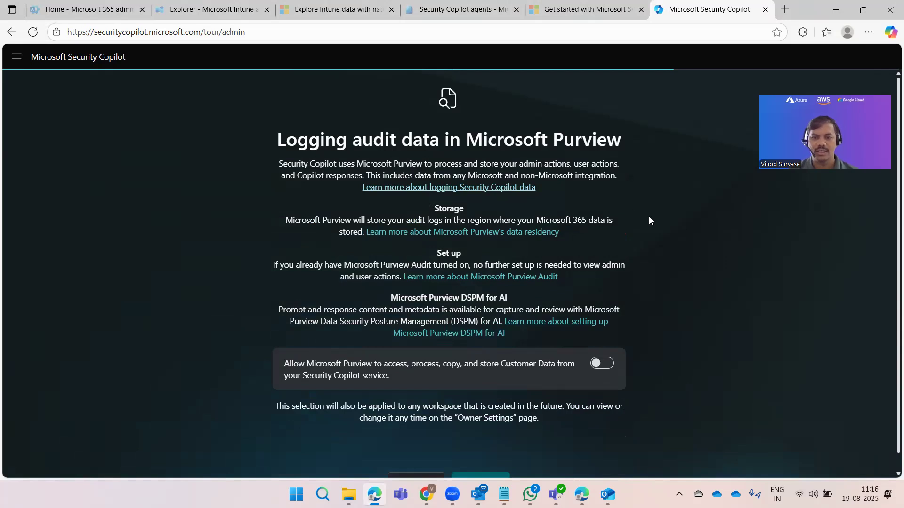
scroll(323, 173, down, 1)
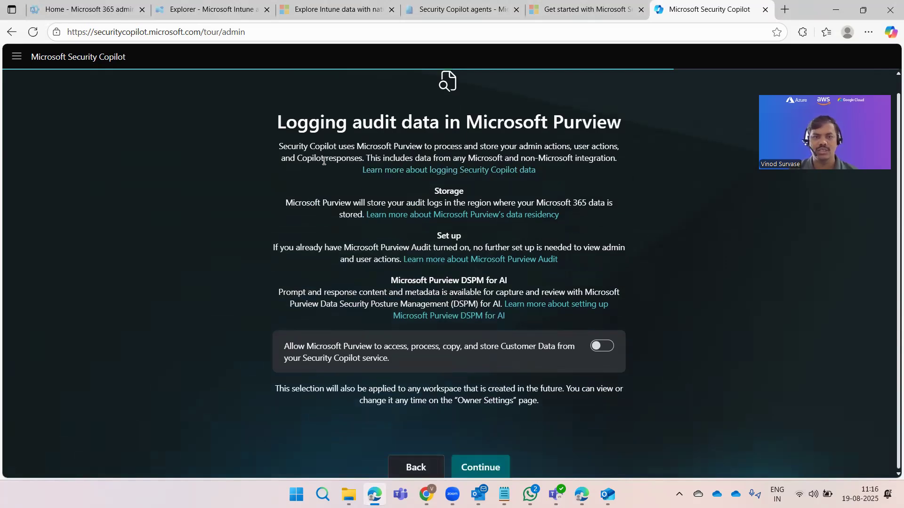
scroll(323, 161, up, 1)
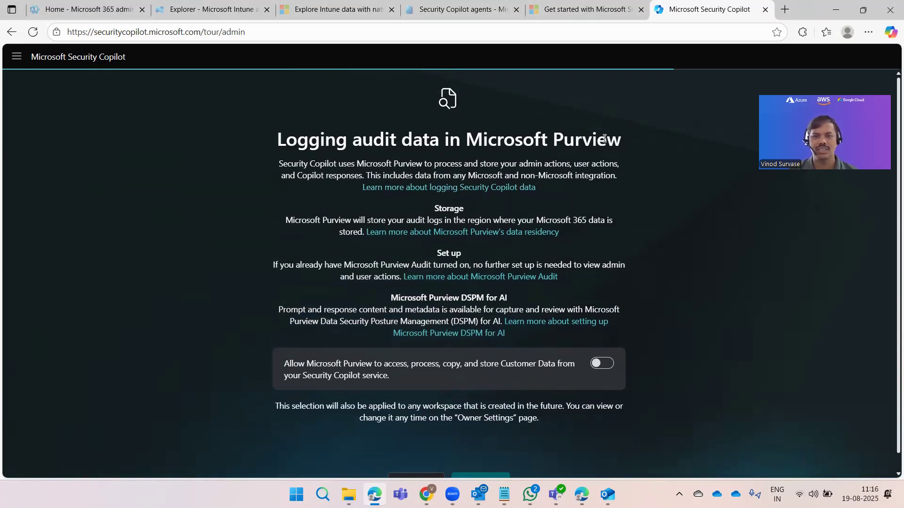
drag(277, 140, 604, 138)
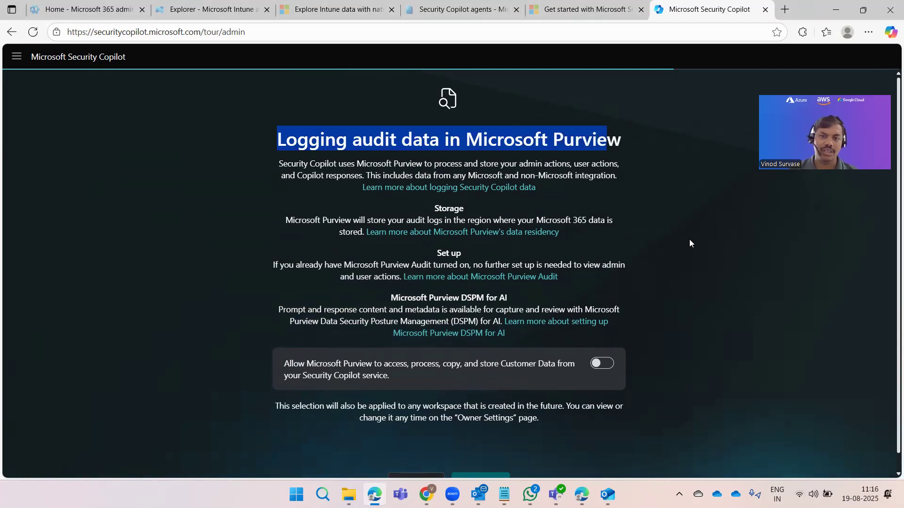
click(690, 240)
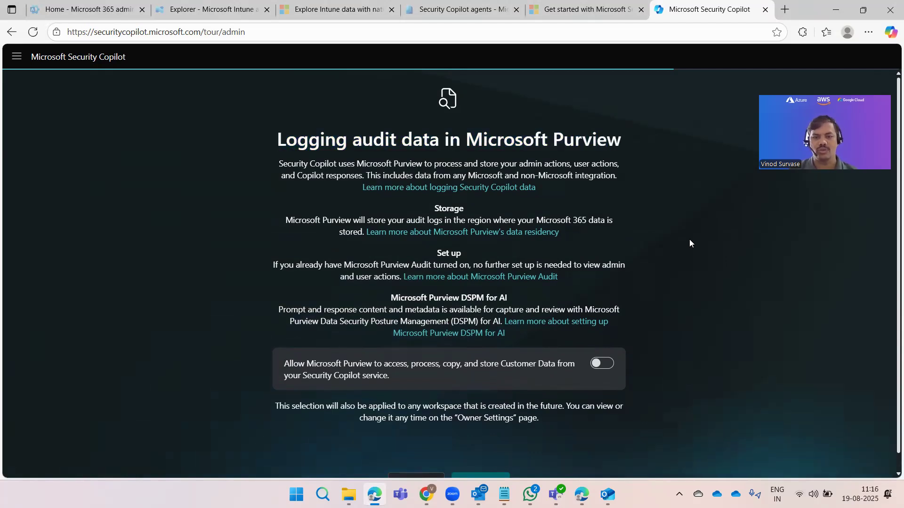
scroll(690, 244, down, 1)
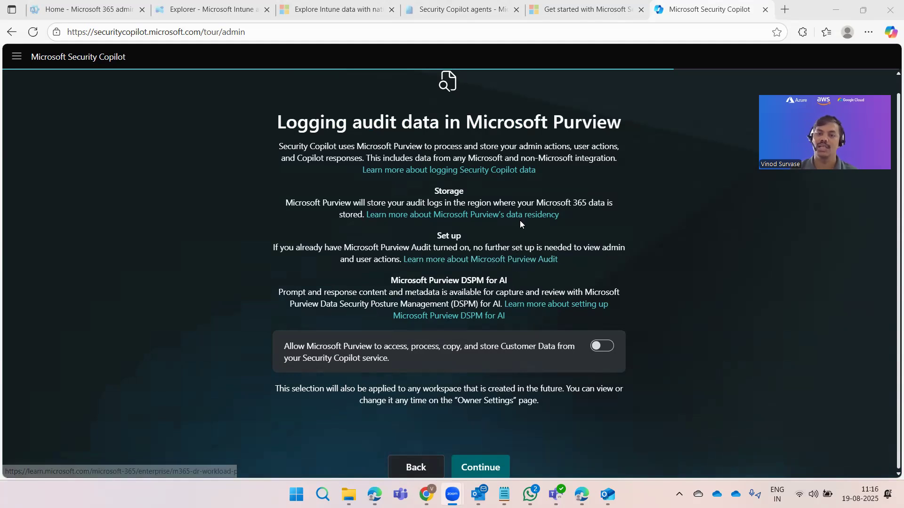
right_click(491, 171)
Step: Open the logging, data residency, Purview Audit and DSPM for AI articles in new tabs
click(518, 186)
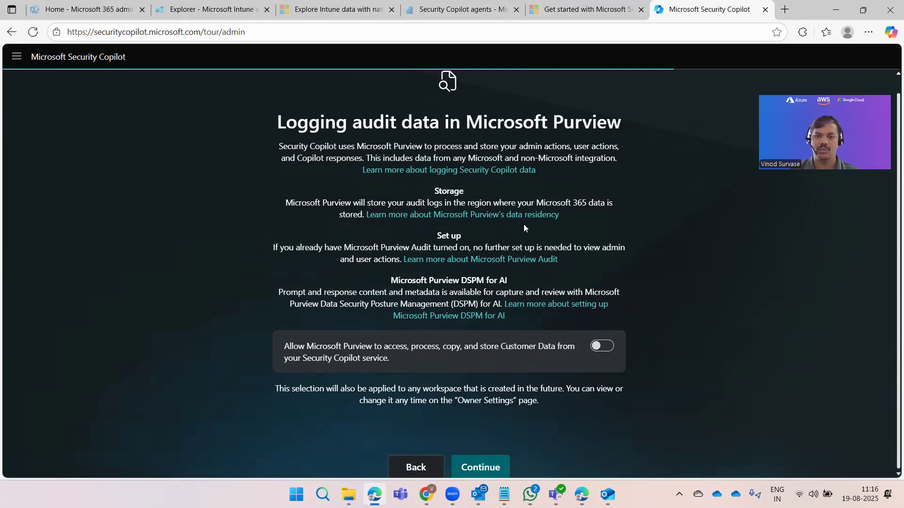
right_click(524, 229)
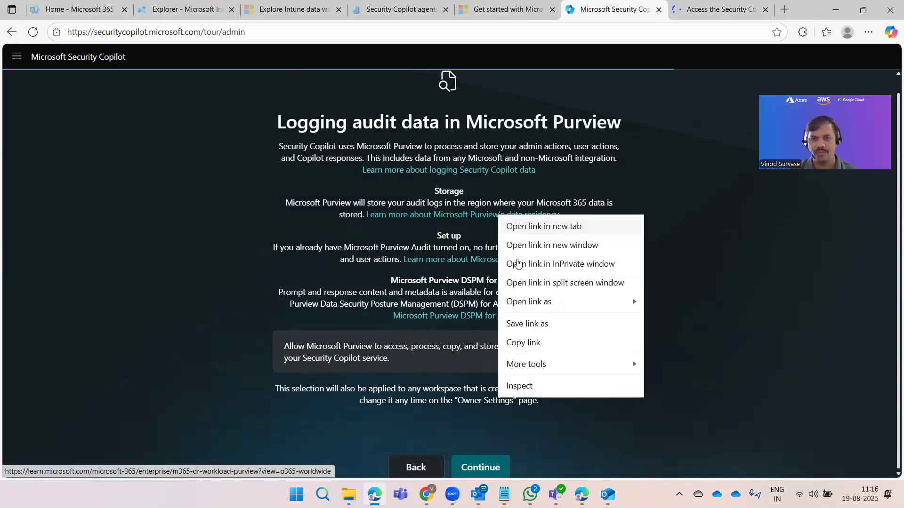
click(526, 228)
right_click(519, 259)
click(545, 270)
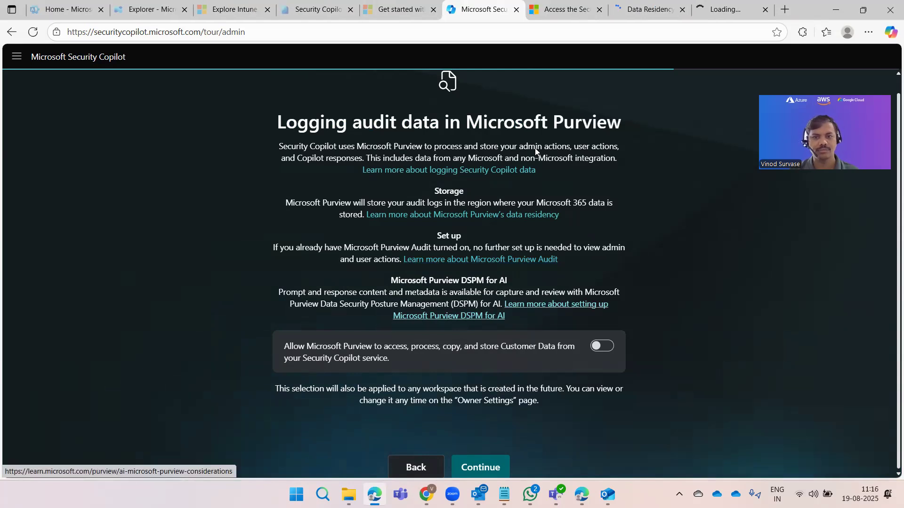
right_click(495, 319)
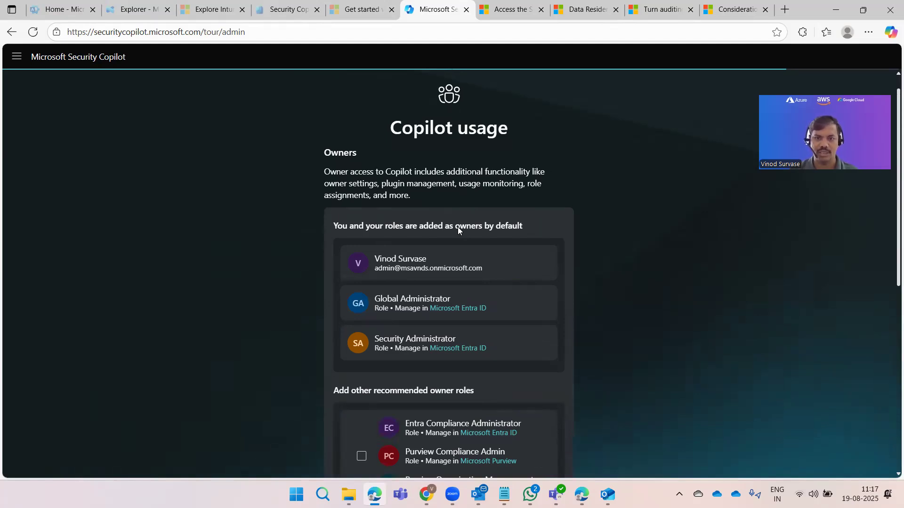
Step: Scroll through the Copilot usage page to review the owners and Recommended Microsoft Security roles
scroll(491, 239, down, 3)
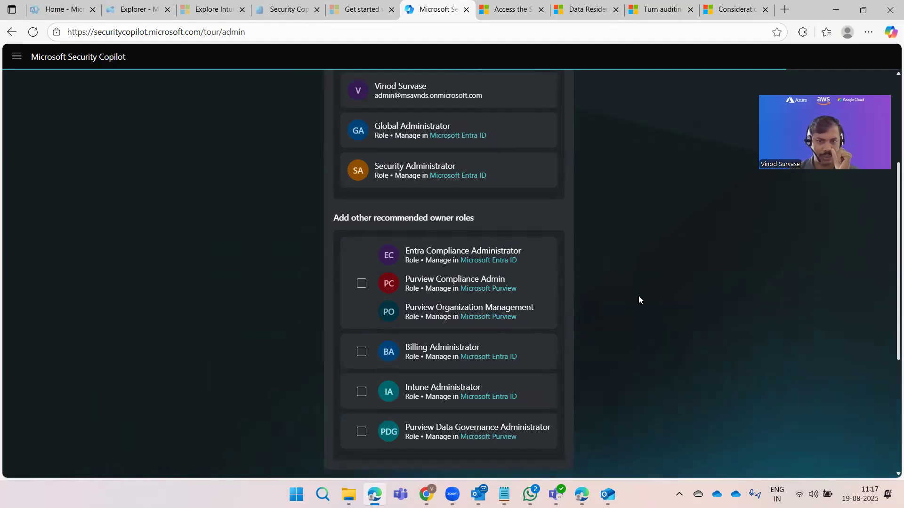
scroll(633, 302, down, 4)
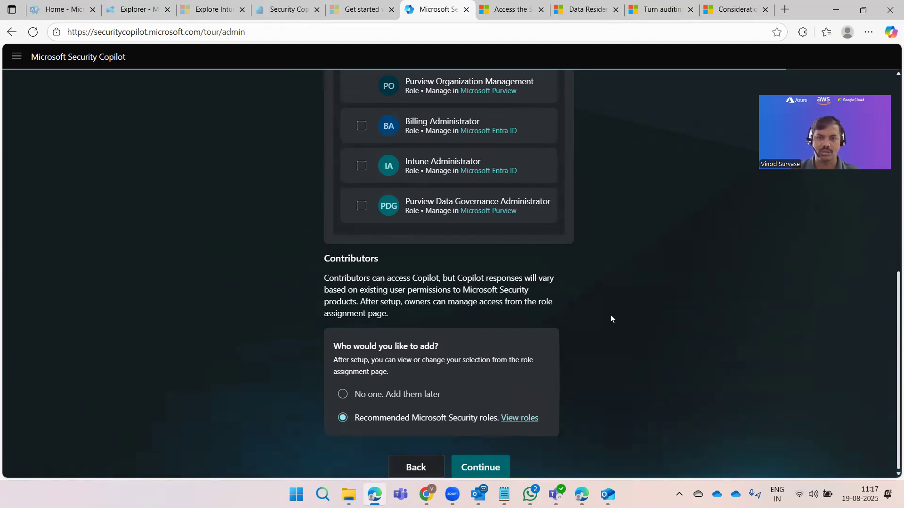
scroll(634, 329, up, 5)
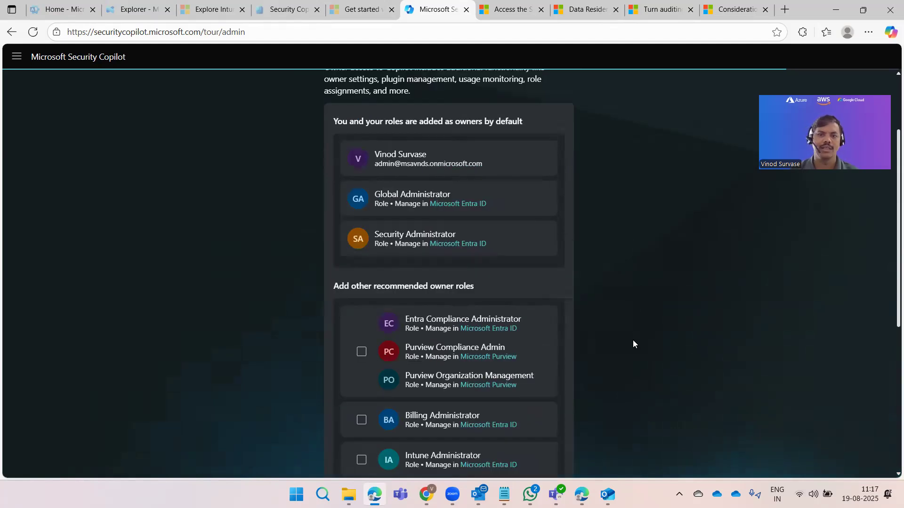
scroll(633, 340, up, 3)
scroll(480, 468, down, 8)
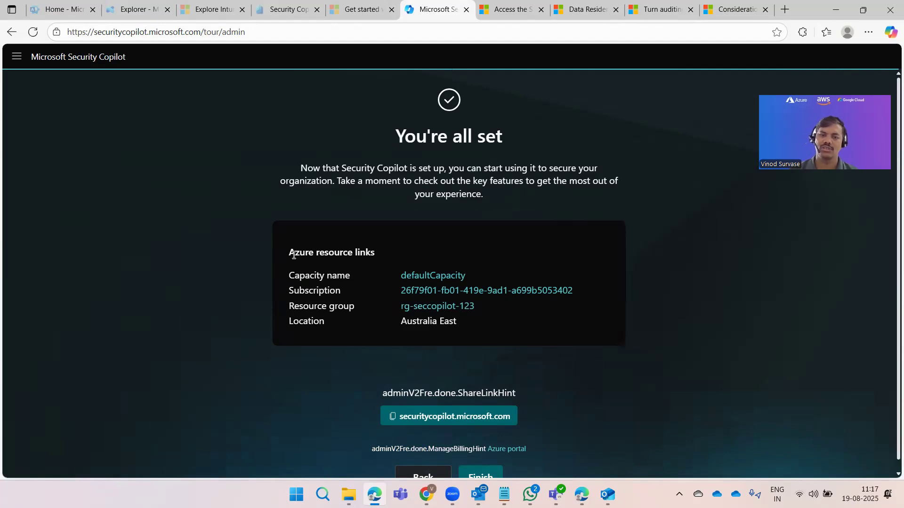
Step: Review the You're all set summary for defaultCapacity, rg-seccopilot-123 and Australia East
drag(466, 252, 295, 252)
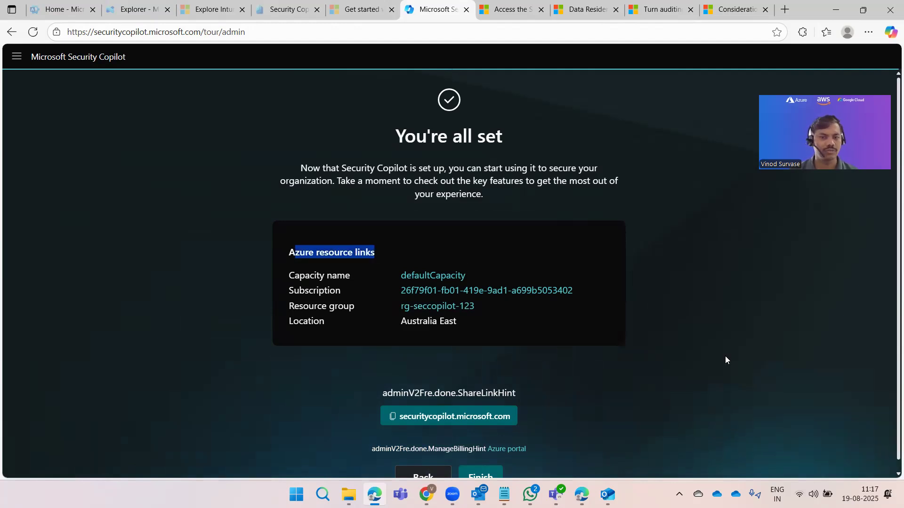
click(730, 360)
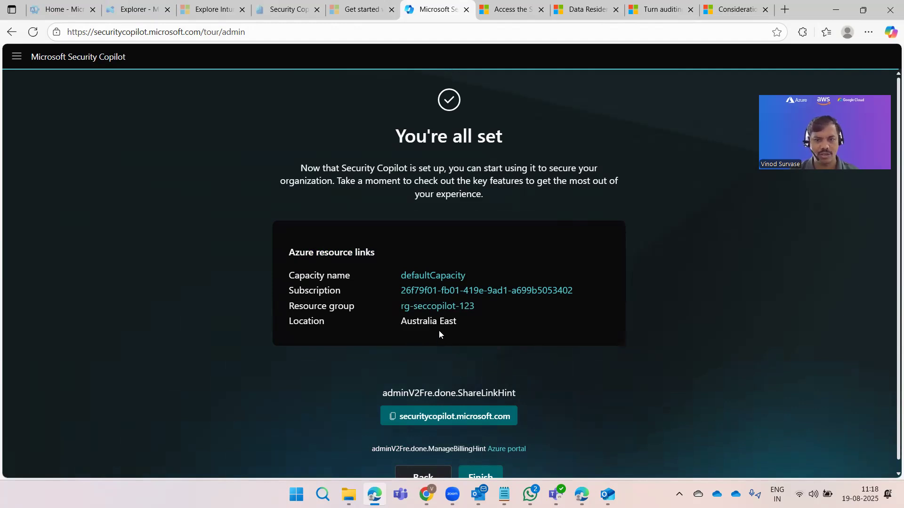
scroll(608, 356, down, 1)
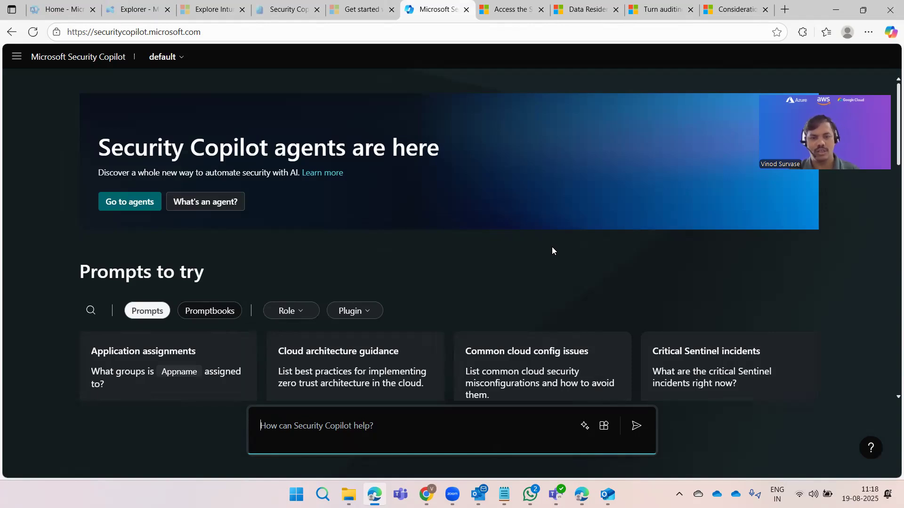
Step: Scroll down to the loaded Prompts to try cards, such as Application assignments
scroll(553, 250, down, 2)
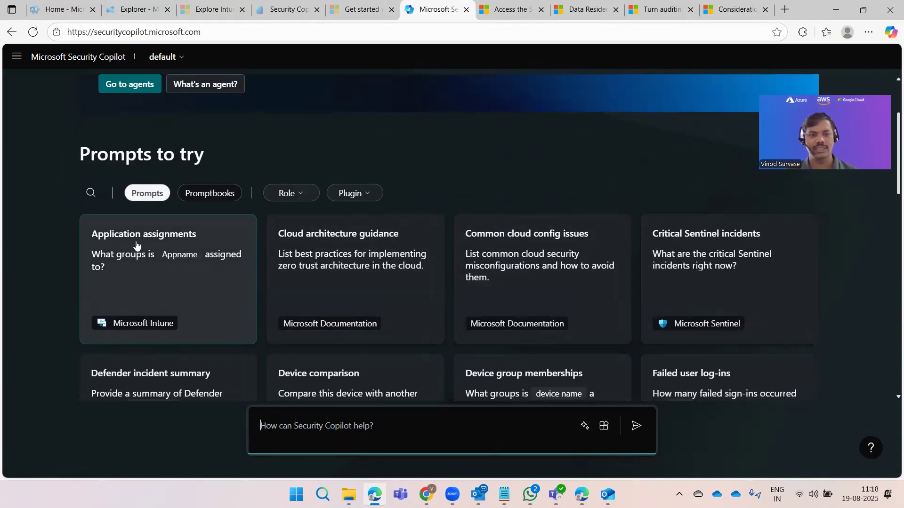
Step: Ask 'What groups is notepad assigned to?' using the Application assignments prompt template
click(173, 256)
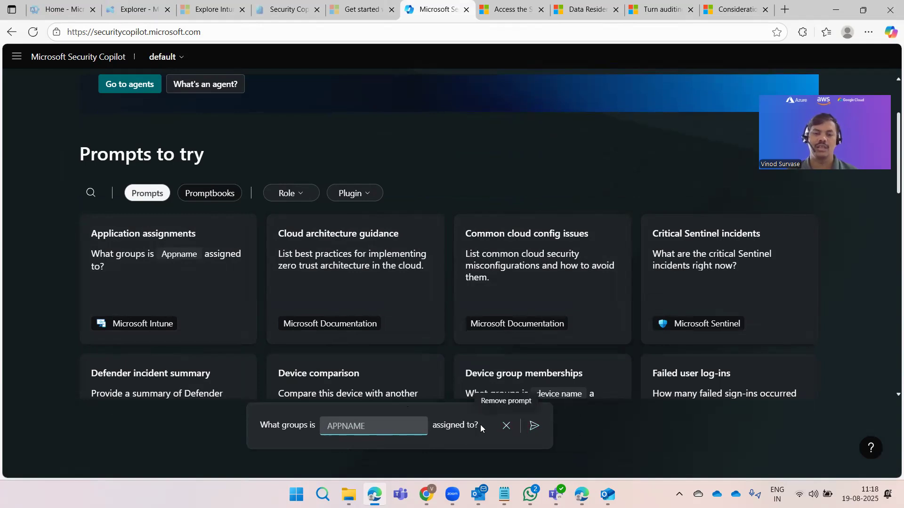
click(358, 424)
text(notepad)
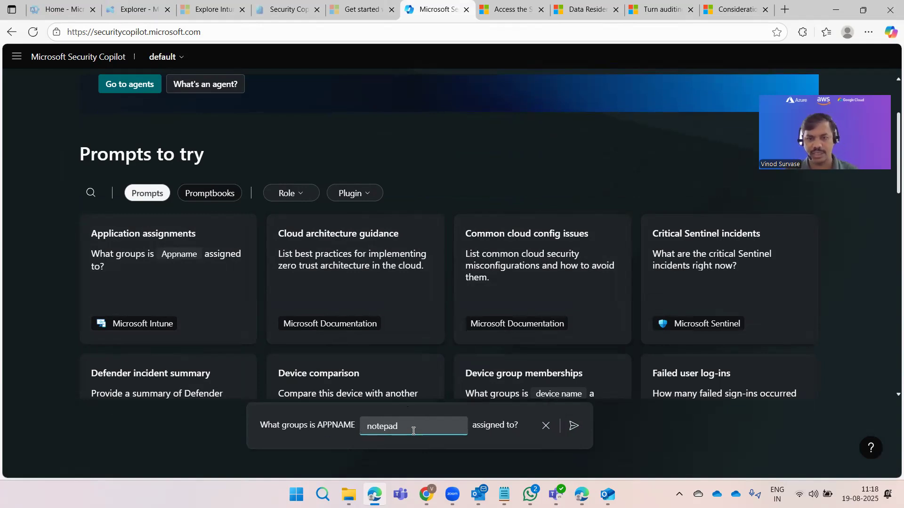
click(571, 434)
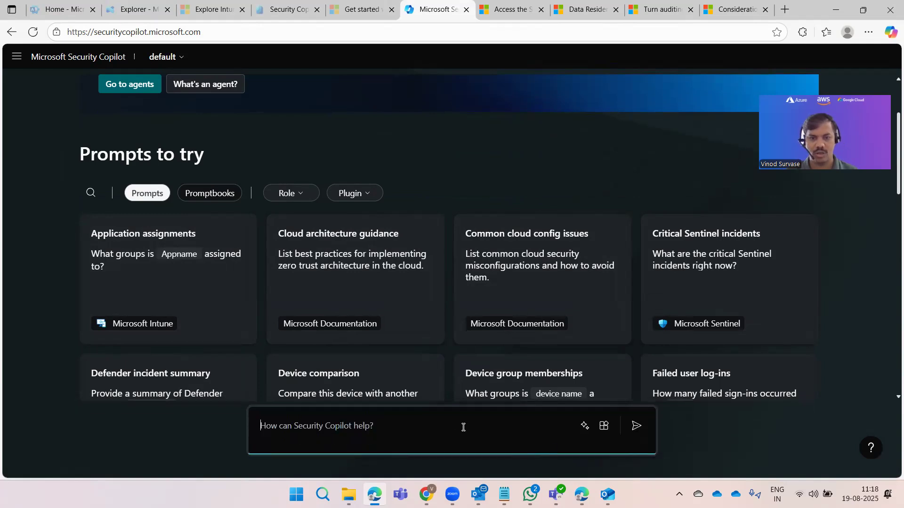
scroll(454, 386, down, 15)
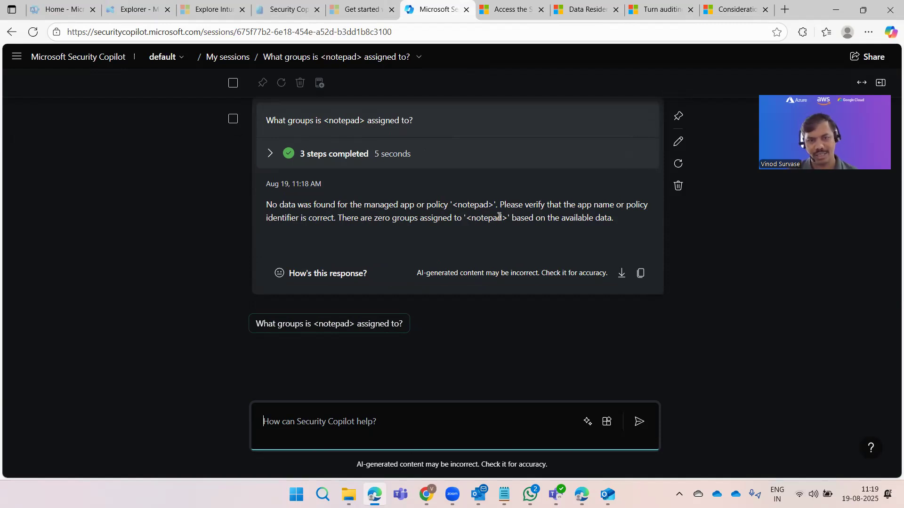
Step: Expand the 3 completed steps, including why Microsoft Intune was chosen, and read the notepad response
click(270, 153)
click(284, 186)
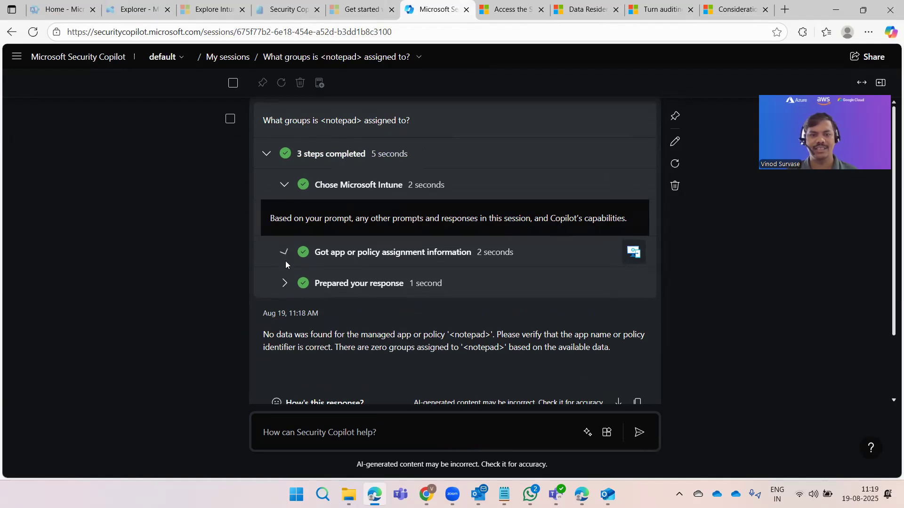
click(285, 283)
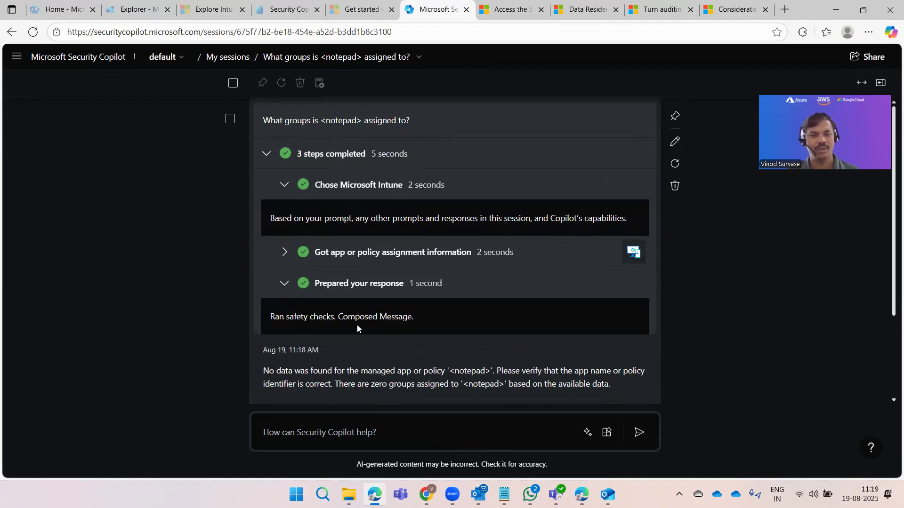
scroll(399, 336, down, 3)
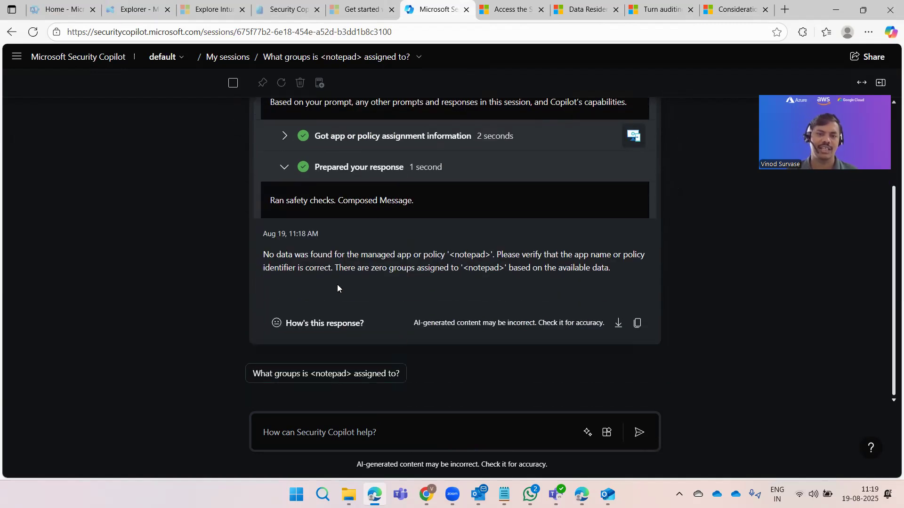
drag(274, 258, 421, 277)
click(728, 312)
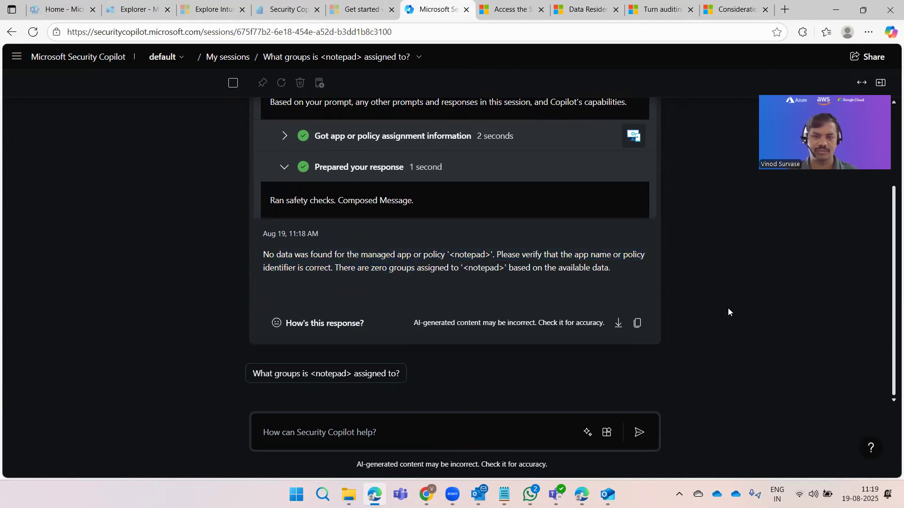
scroll(728, 314, up, 3)
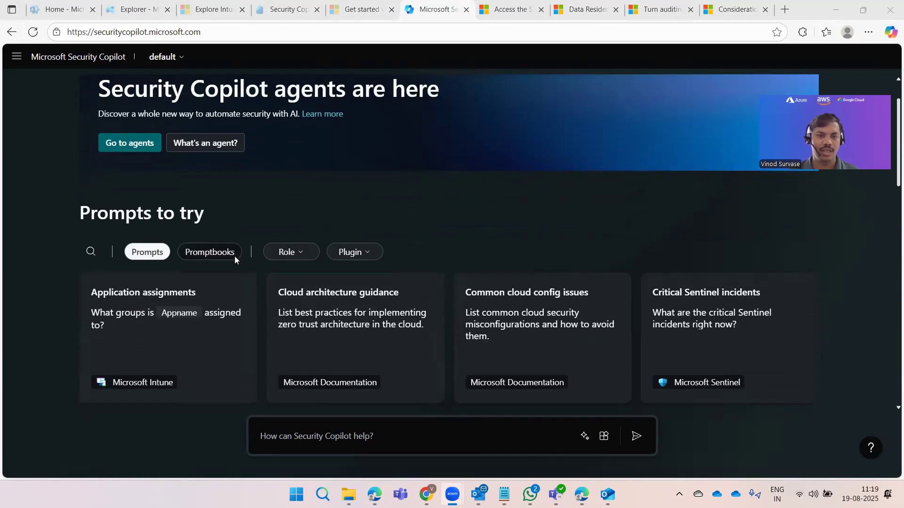
Step: Switch Prompts to try to Promptbooks, leaving the role filter unset
click(233, 256)
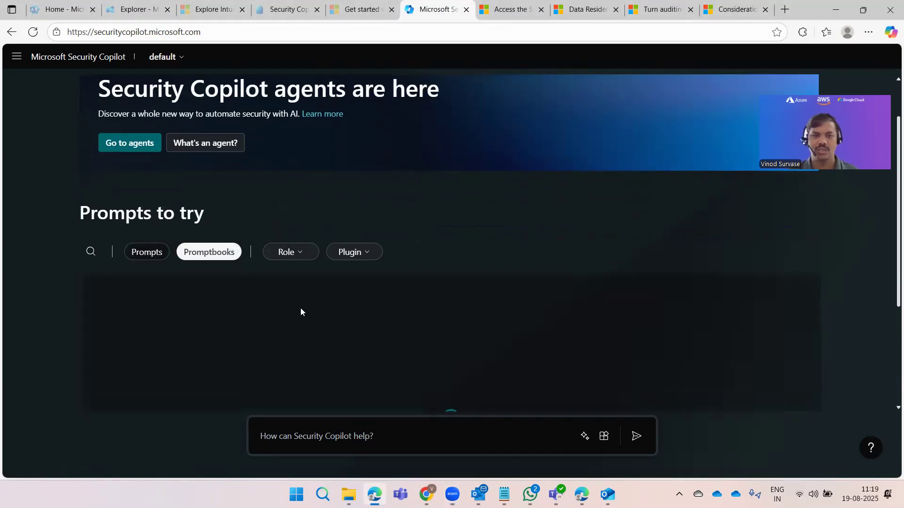
click(302, 252)
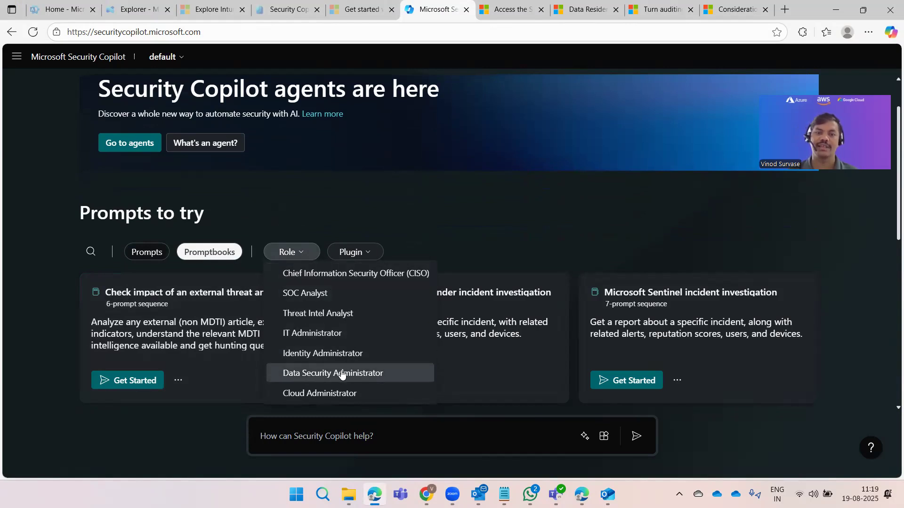
click(304, 252)
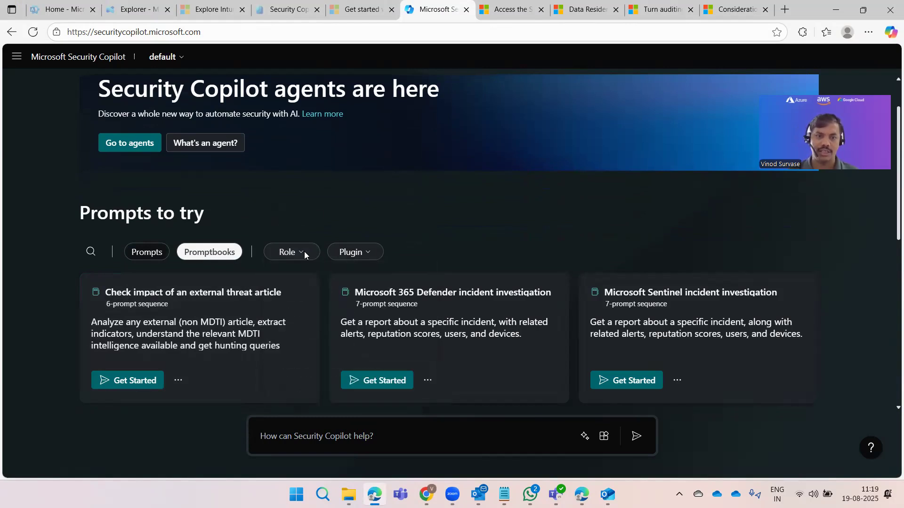
scroll(296, 282, down, 3)
Step: Filter promptbooks by the Entra, Intune, Purview, Incident Analysis and Defender XDR plugins
click(353, 135)
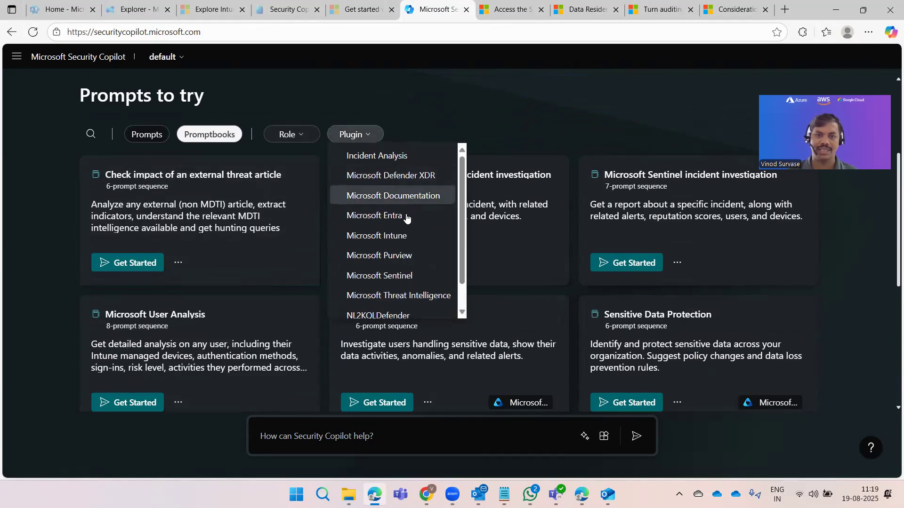
scroll(401, 240, down, 1)
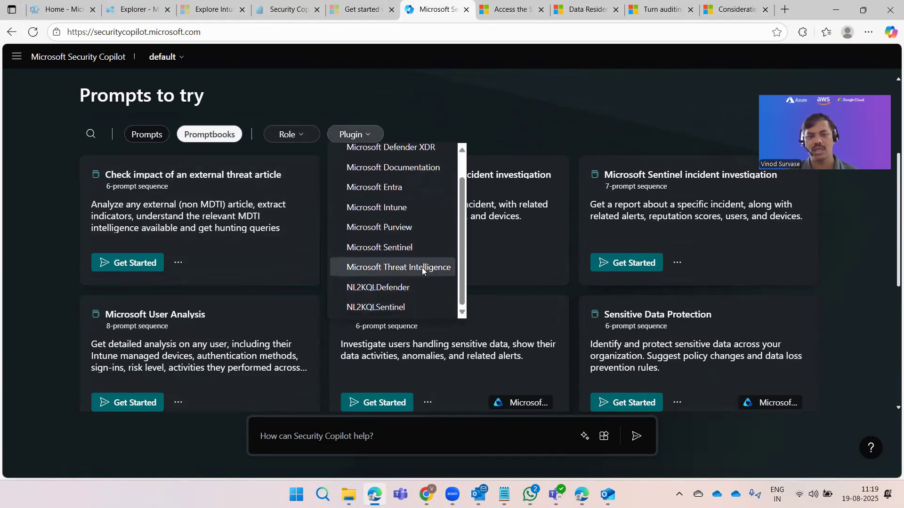
scroll(421, 268, up, 1)
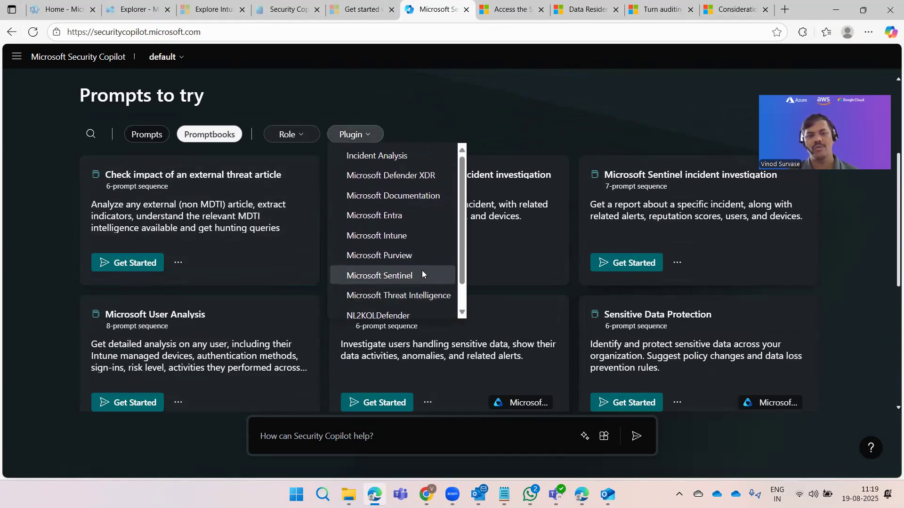
click(371, 217)
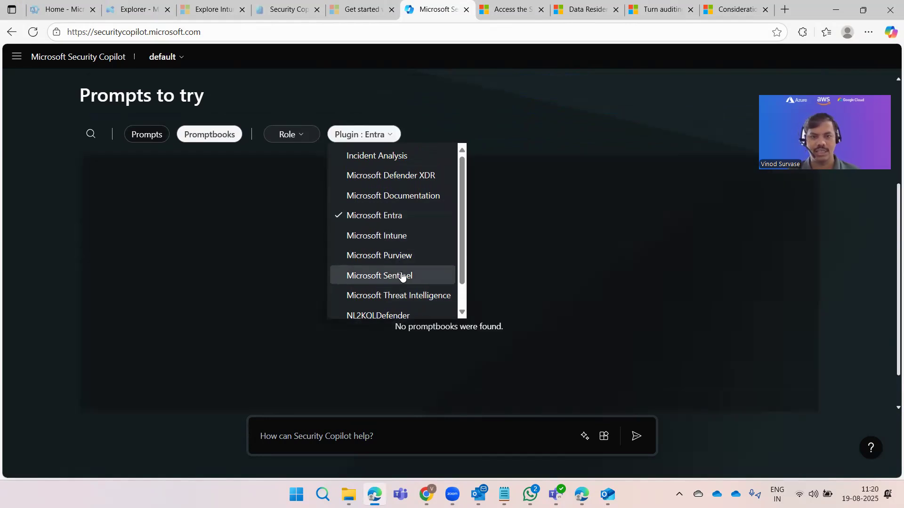
click(379, 239)
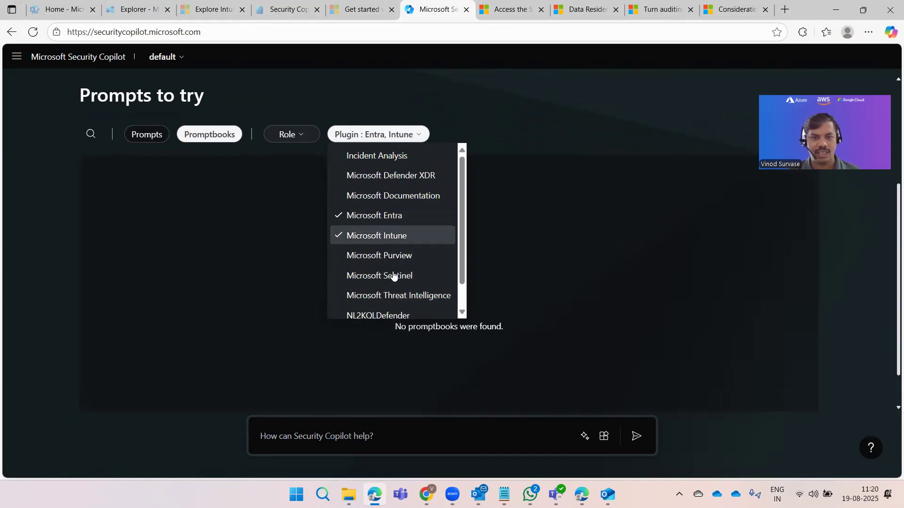
click(379, 258)
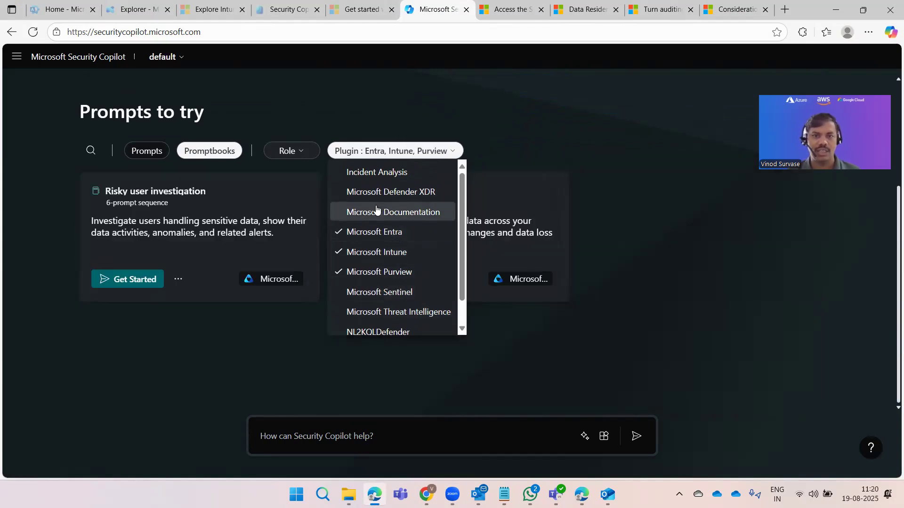
click(377, 173)
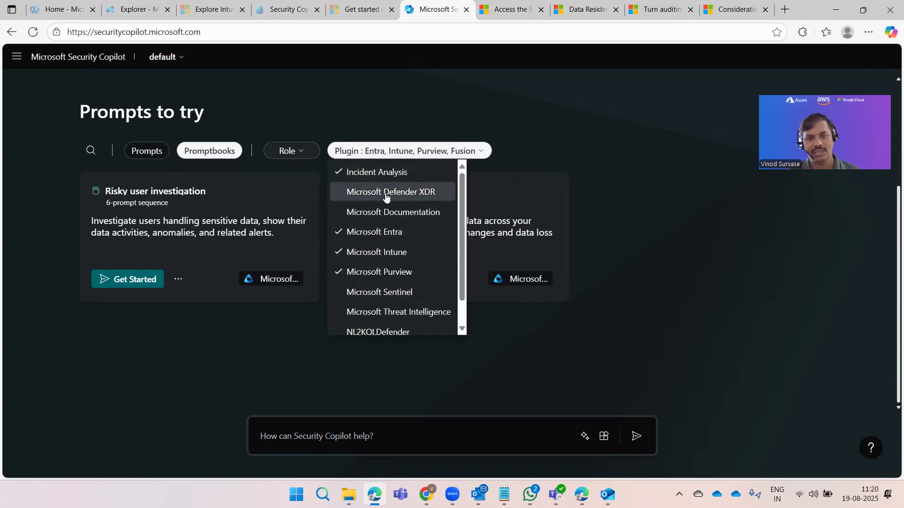
click(382, 192)
Step: Close the plugin list and view the matching promptbooks, like Risky user investigation
scroll(405, 283, down, 2)
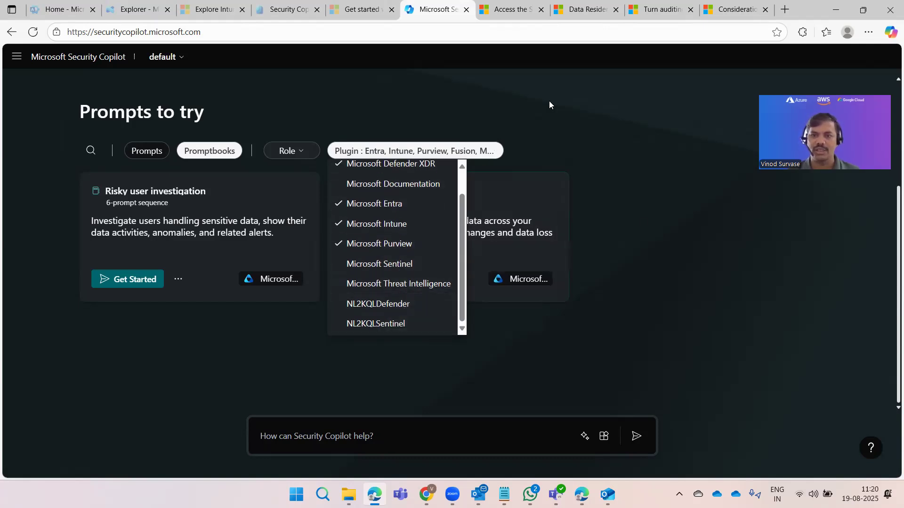
click(514, 25)
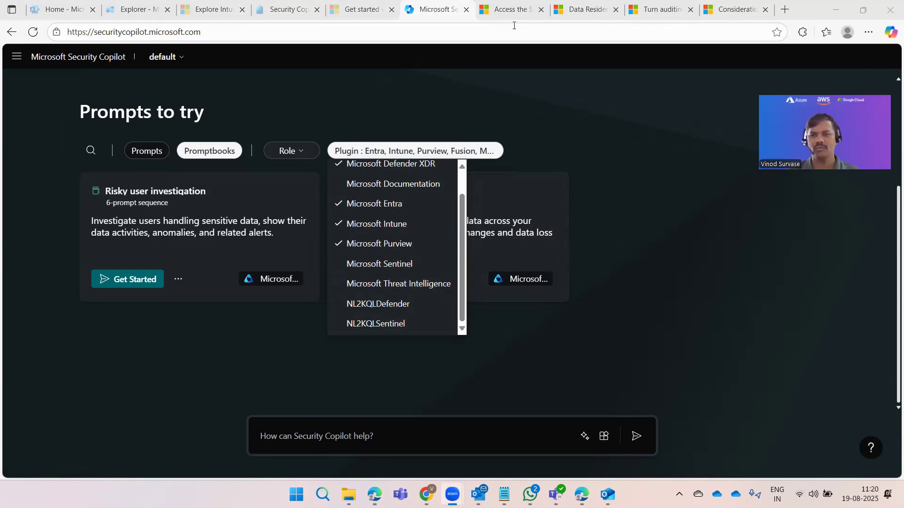
scroll(434, 189, up, 1)
scroll(439, 247, down, 1)
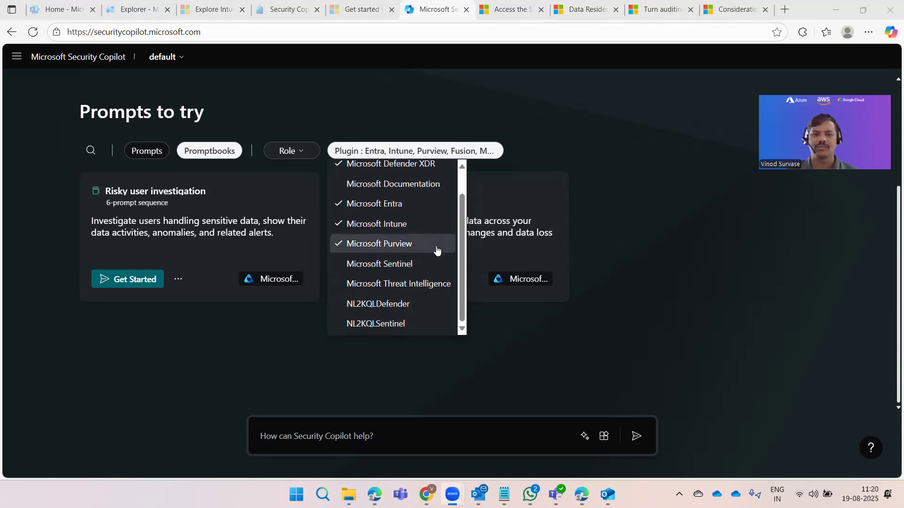
click(659, 329)
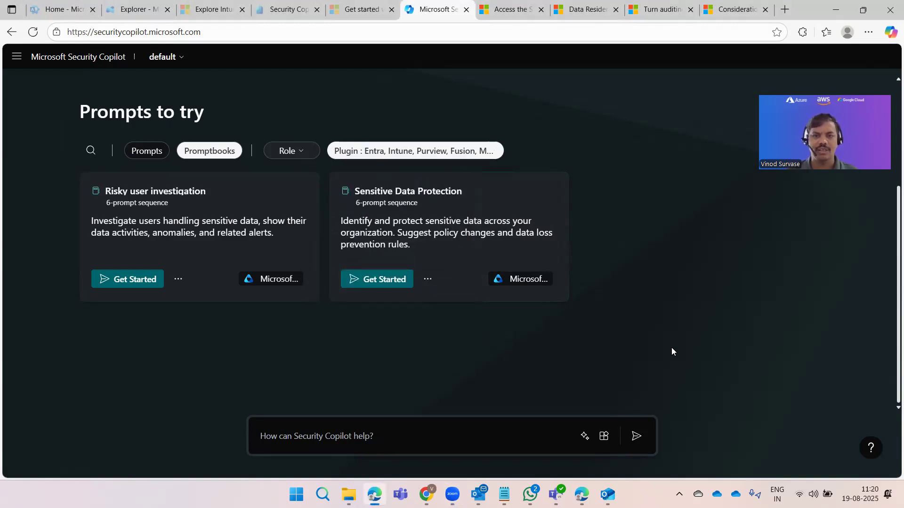
scroll(667, 292, up, 3)
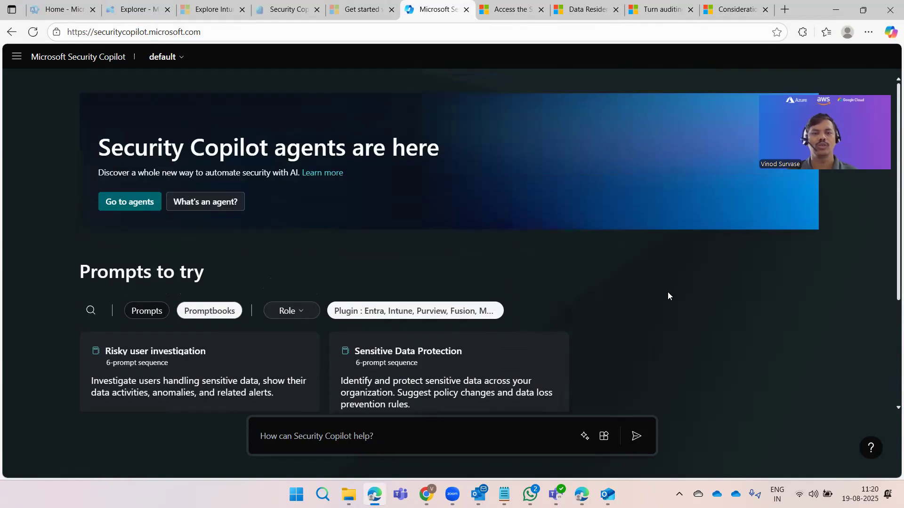
Step: Open the Security Copilot agents article from the banner in a new tab, then return
scroll(412, 311, down, 2)
scroll(671, 288, up, 2)
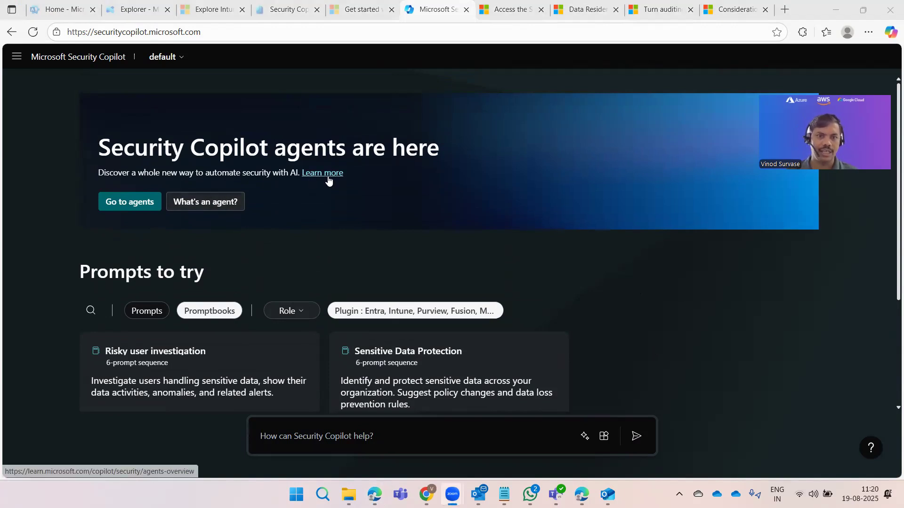
click(334, 219)
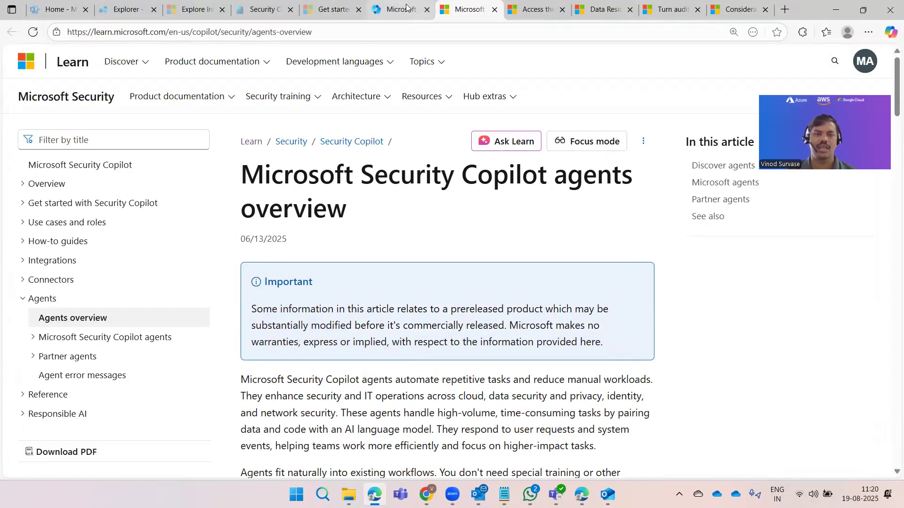
key(ctrl+shift+Tab)
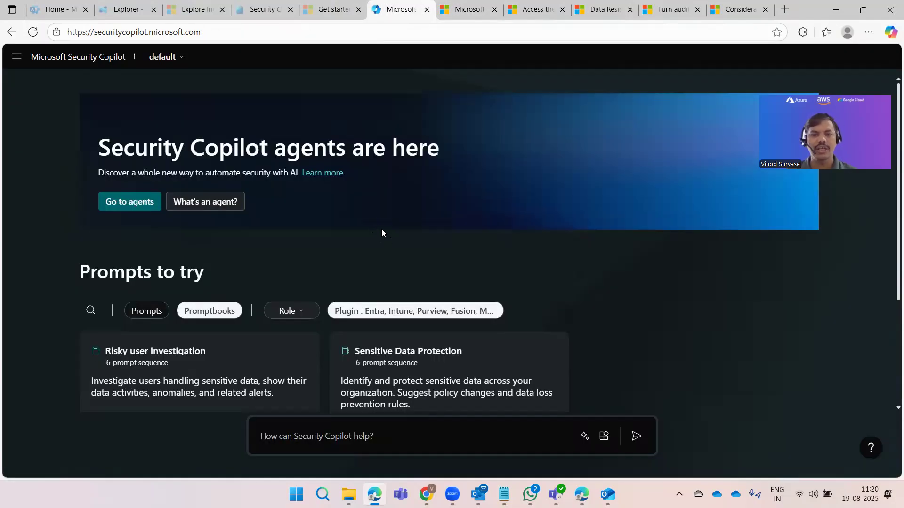
Step: Open the main navigation panel and close it again
scroll(394, 198, down, 3)
scroll(175, 132, up, 3)
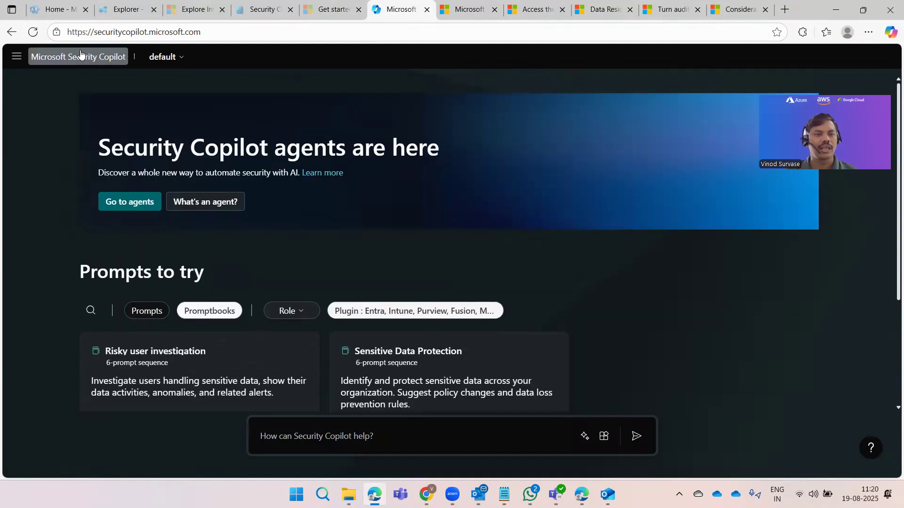
click(17, 57)
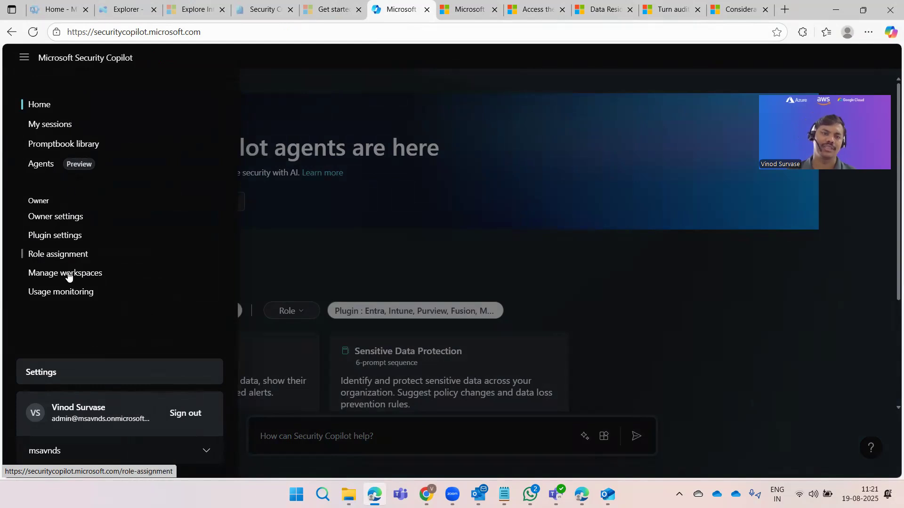
click(356, 227)
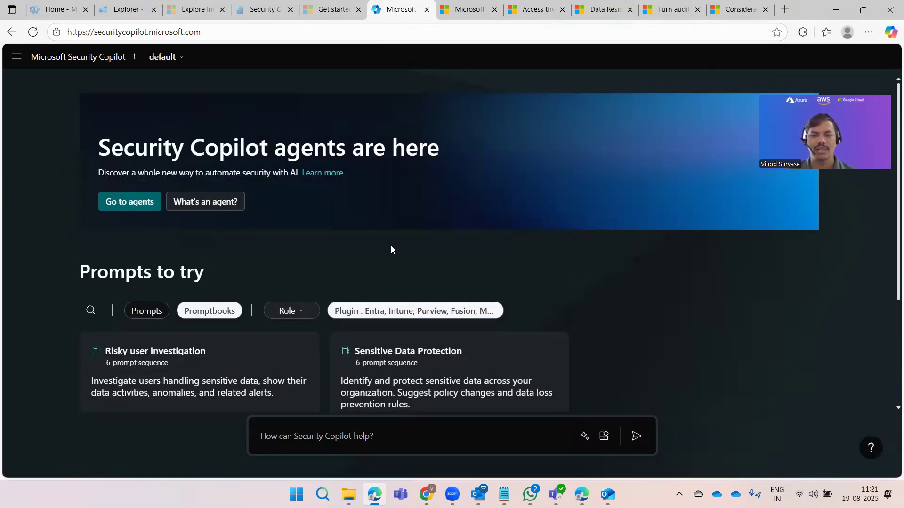
Step: Open the Risky user investigation promptbook details and start a new session from it
scroll(460, 180, down, 2)
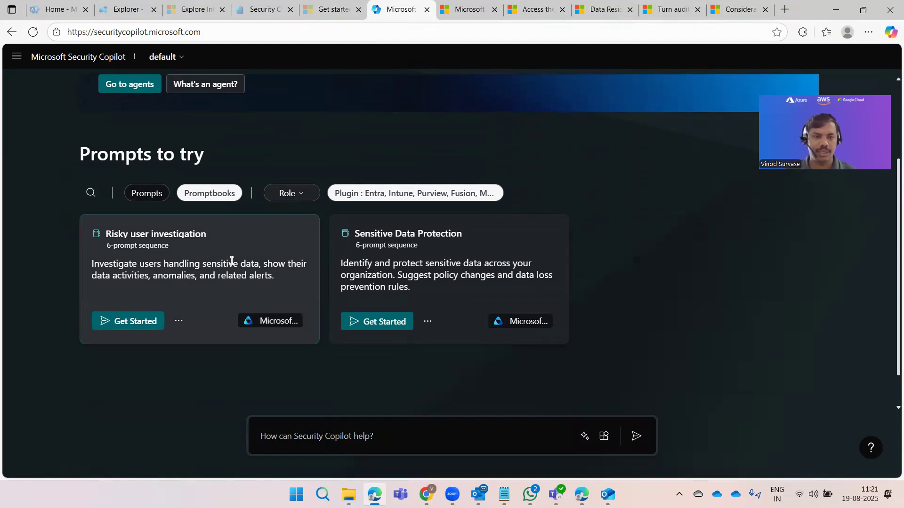
click(157, 235)
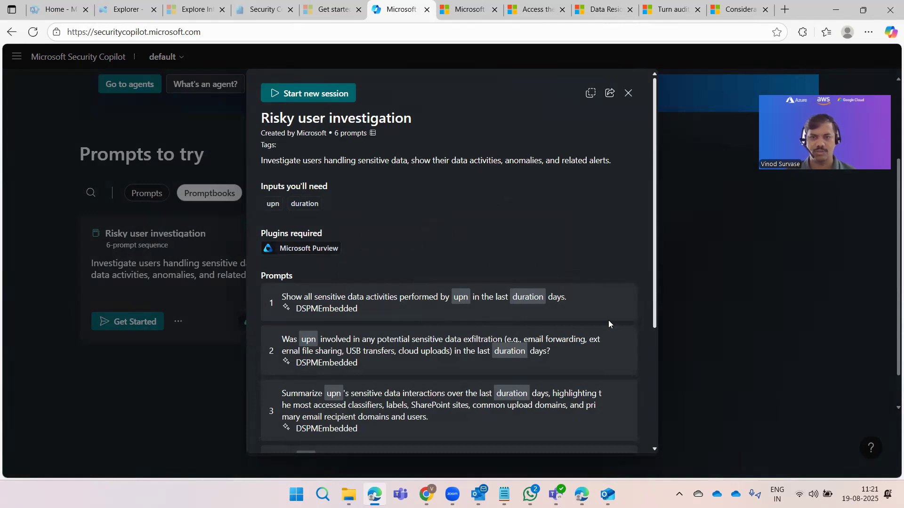
scroll(417, 301, down, 4)
scroll(417, 303, up, 4)
click(309, 94)
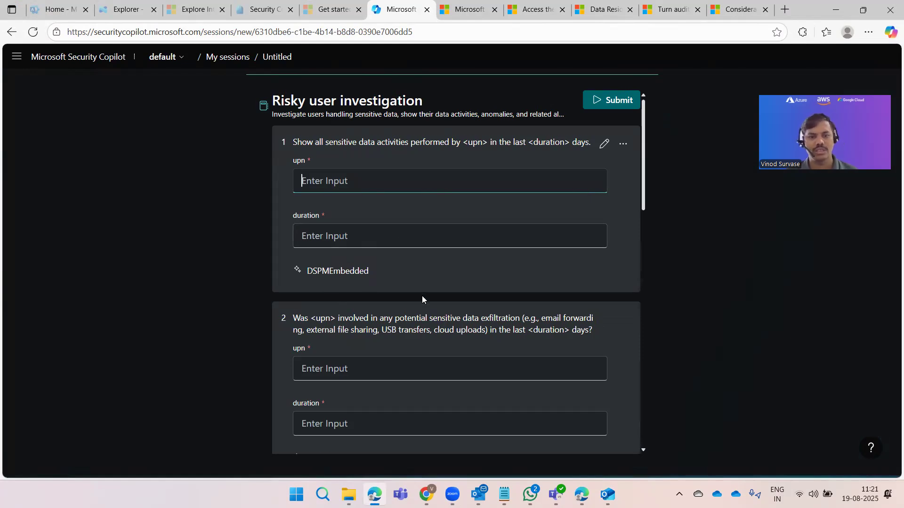
scroll(422, 296, down, 2)
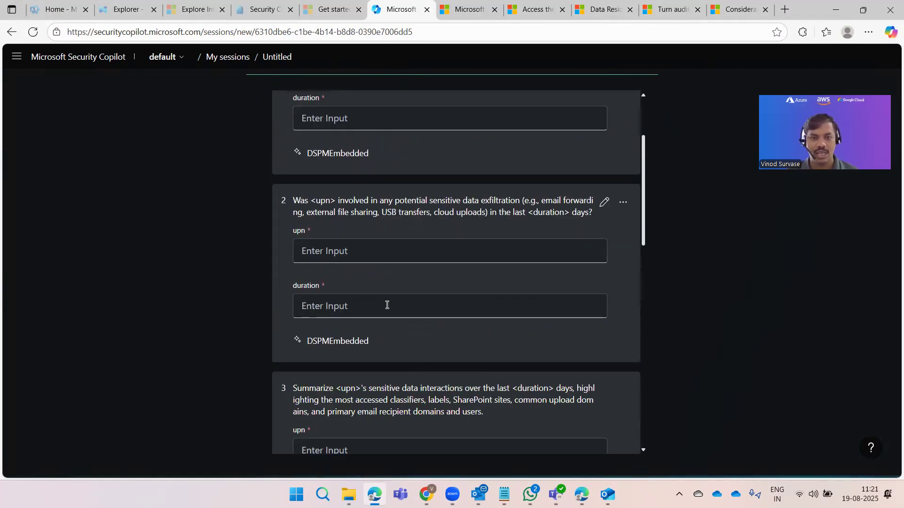
Step: Leave the promptbook form unsubmitted, check the workspace list, and return to the Security Copilot home page
scroll(402, 328, down, 3)
scroll(405, 335, down, 8)
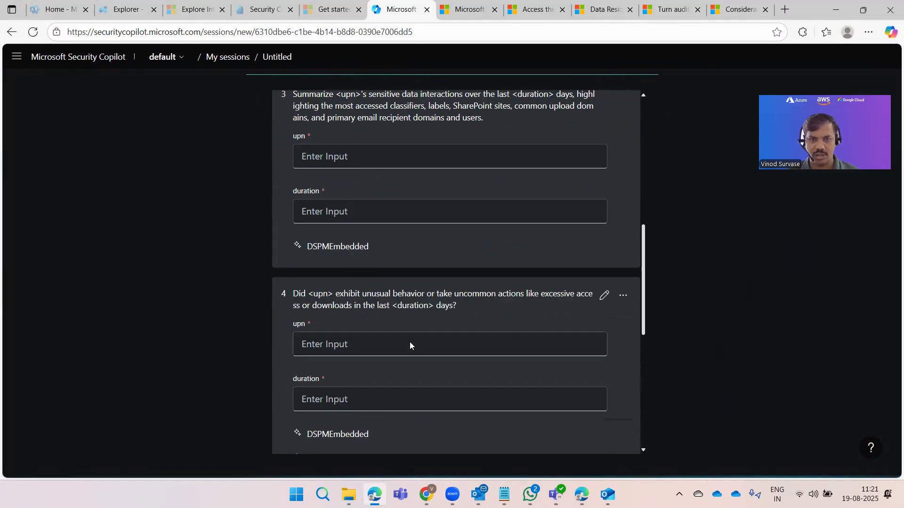
scroll(409, 346, down, 1)
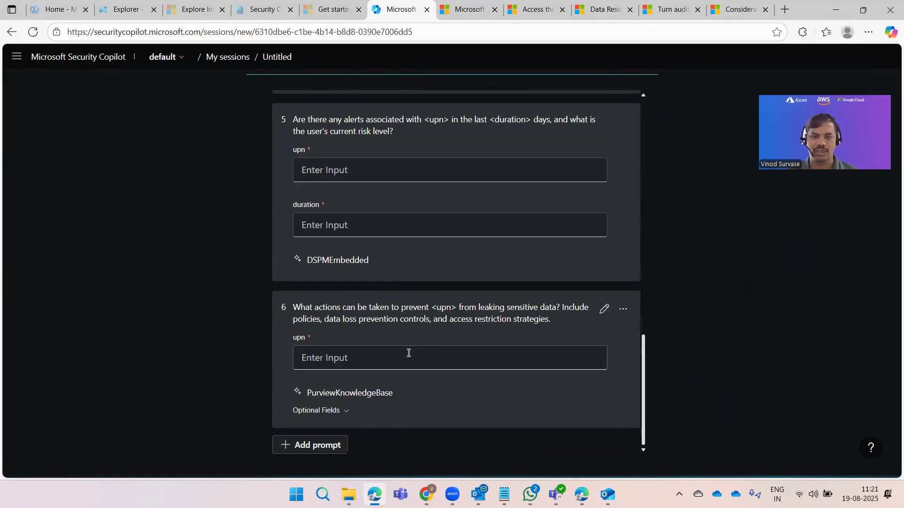
scroll(417, 370, up, 12)
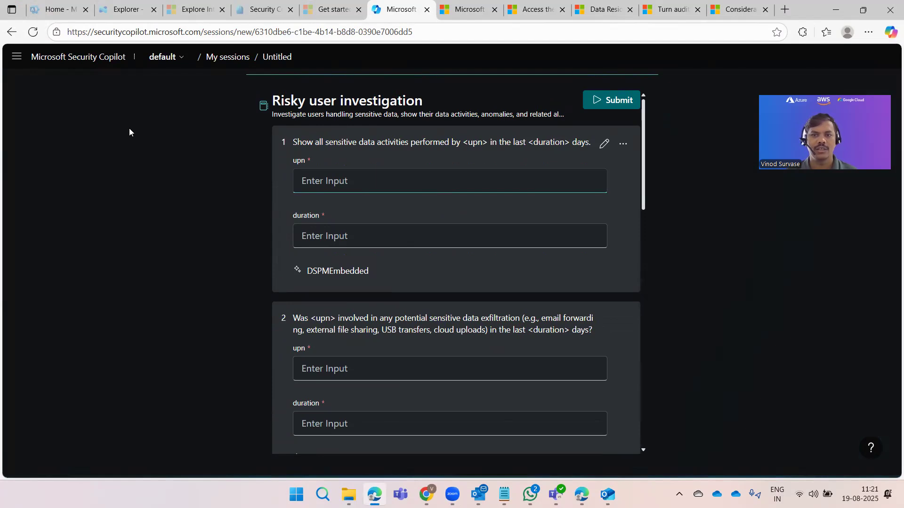
click(213, 63)
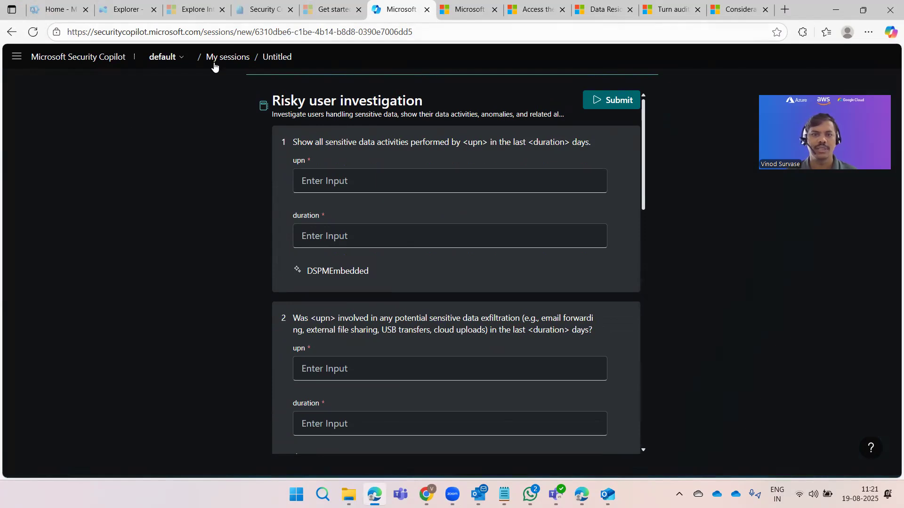
click(156, 57)
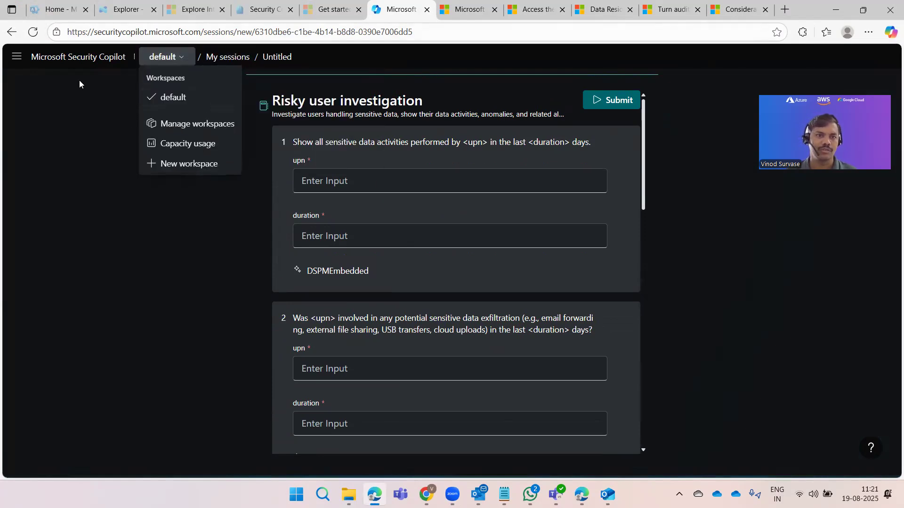
click(74, 60)
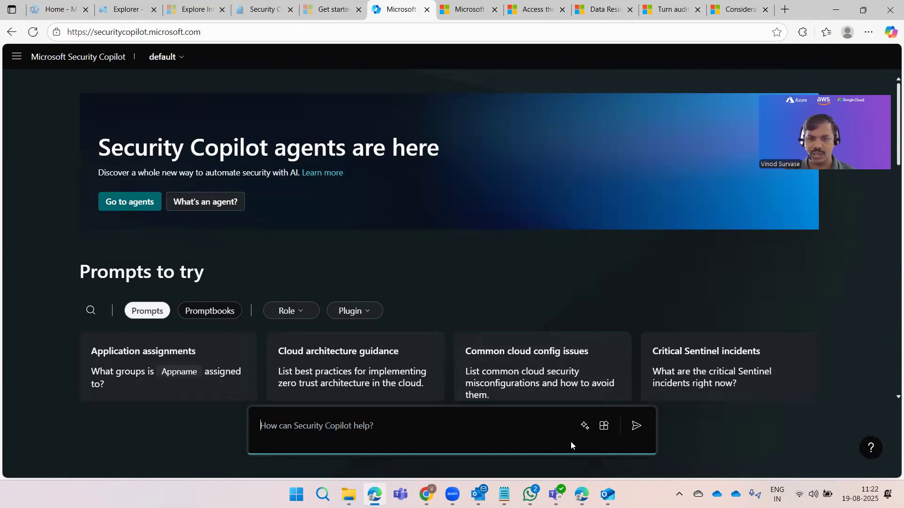
Step: Open Manage sources from the prompt bar and scroll through the plugin list
click(602, 427)
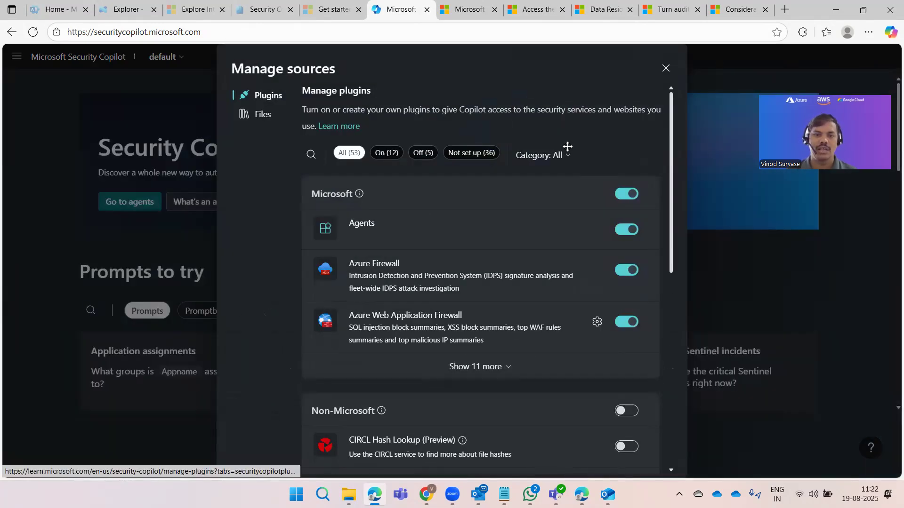
scroll(555, 259, down, 5)
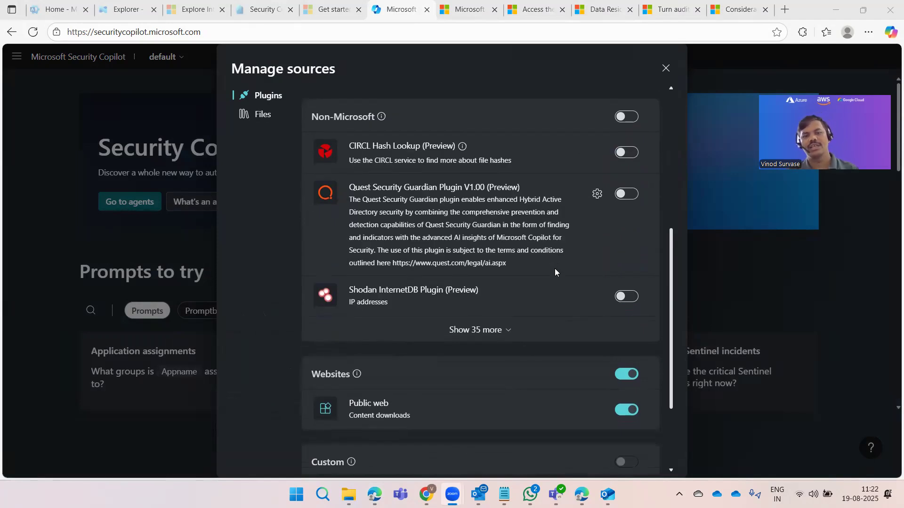
scroll(555, 271, down, 2)
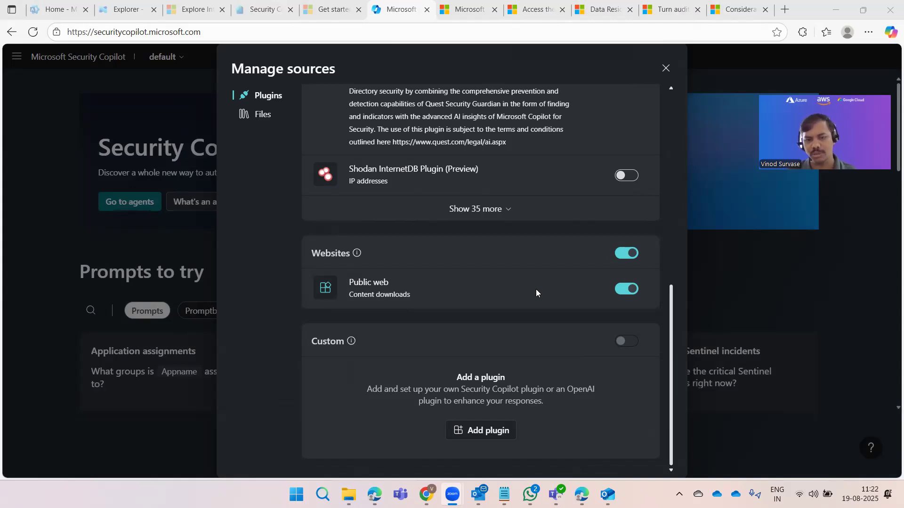
scroll(537, 301, up, 10)
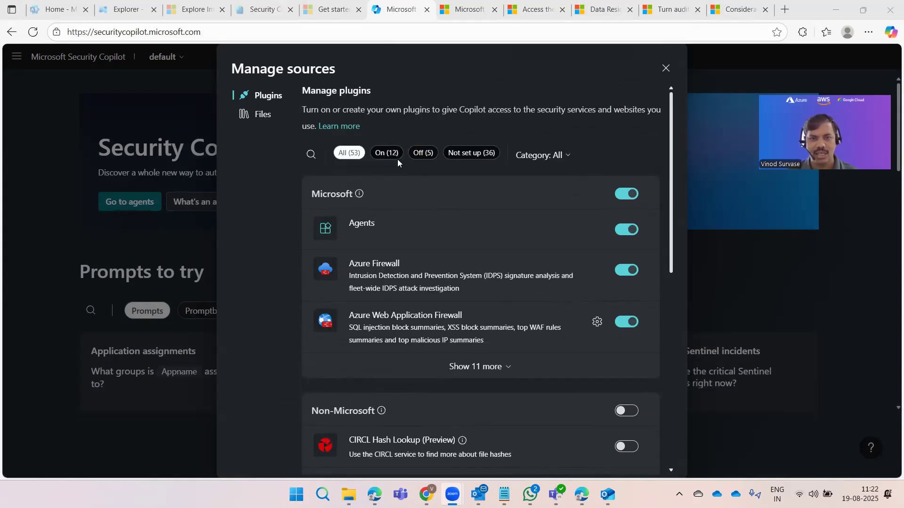
scroll(419, 301, down, 10)
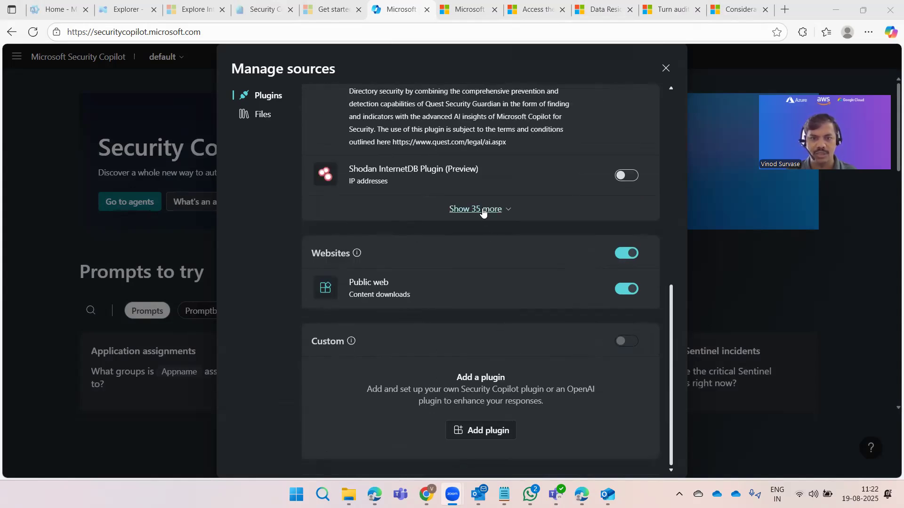
Step: Expand the 35 more non-Microsoft plugins and review the ones not yet set up
click(482, 209)
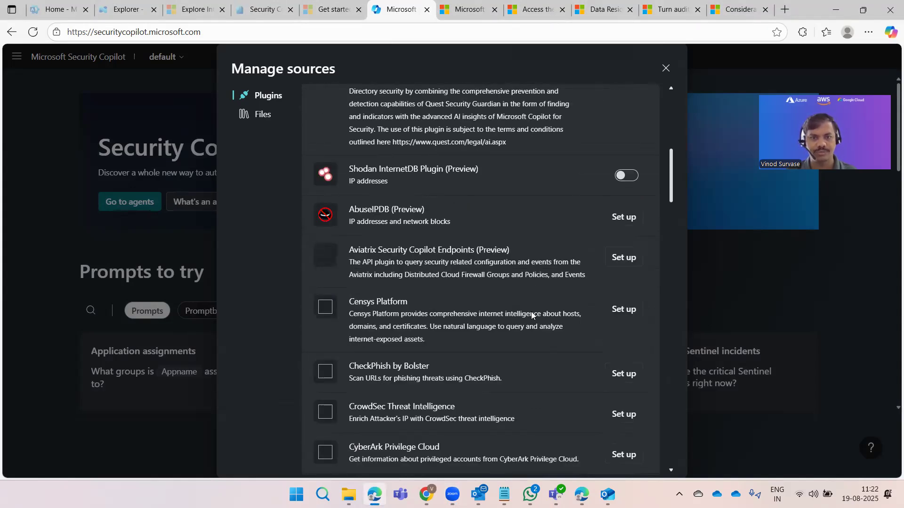
scroll(560, 348, down, 5)
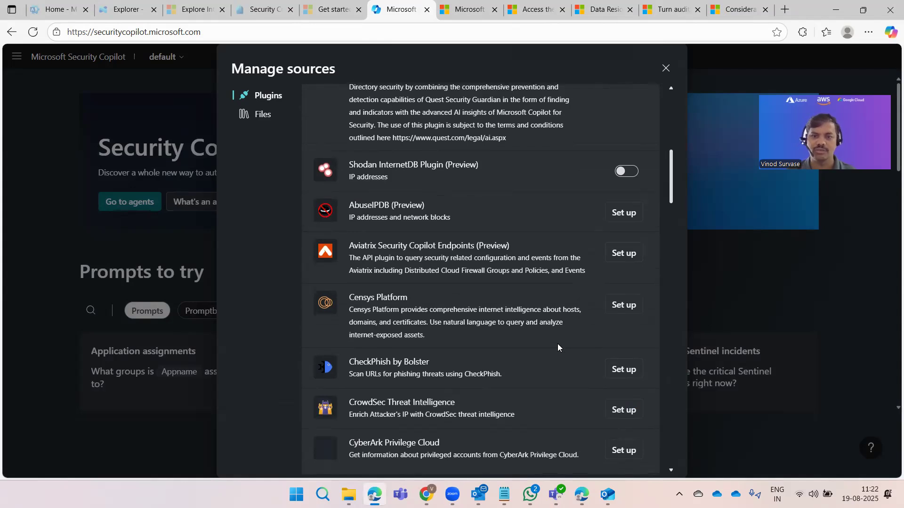
scroll(558, 347, down, 12)
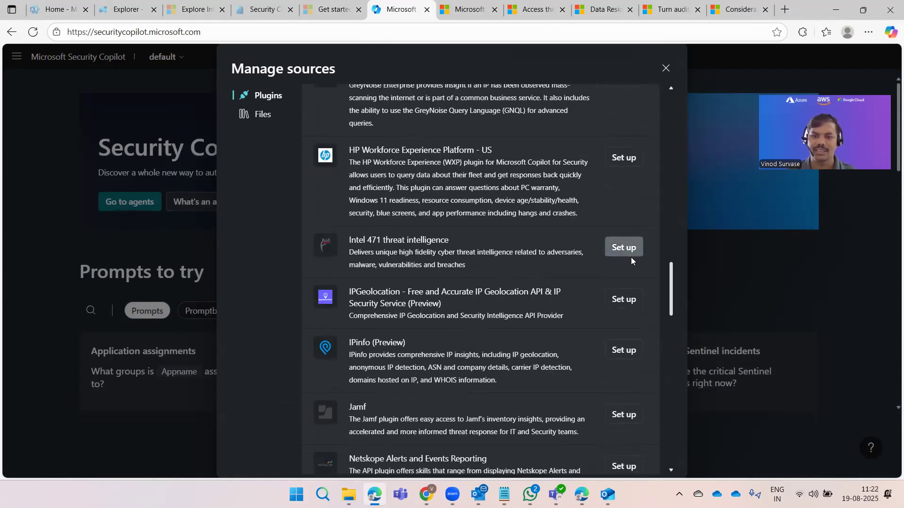
scroll(527, 308, down, 8)
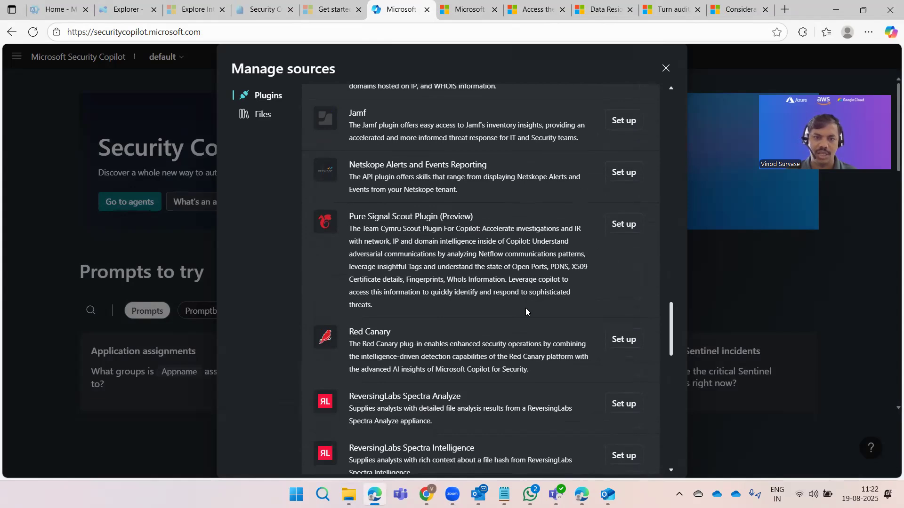
scroll(526, 312, down, 2)
scroll(524, 313, down, 5)
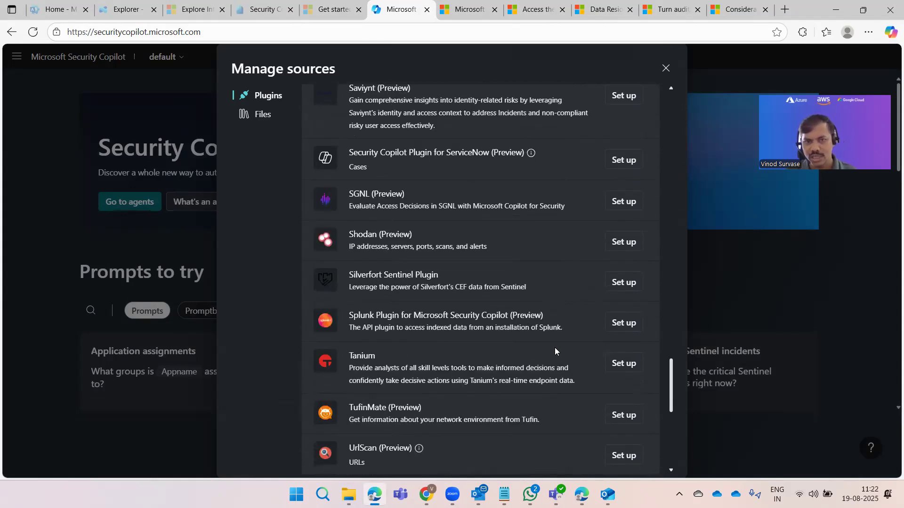
scroll(551, 360, down, 6)
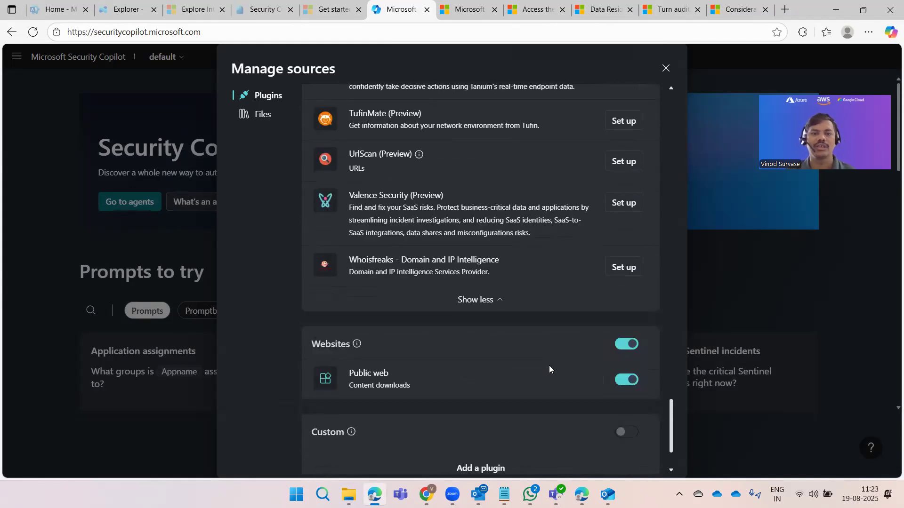
scroll(555, 330, down, 2)
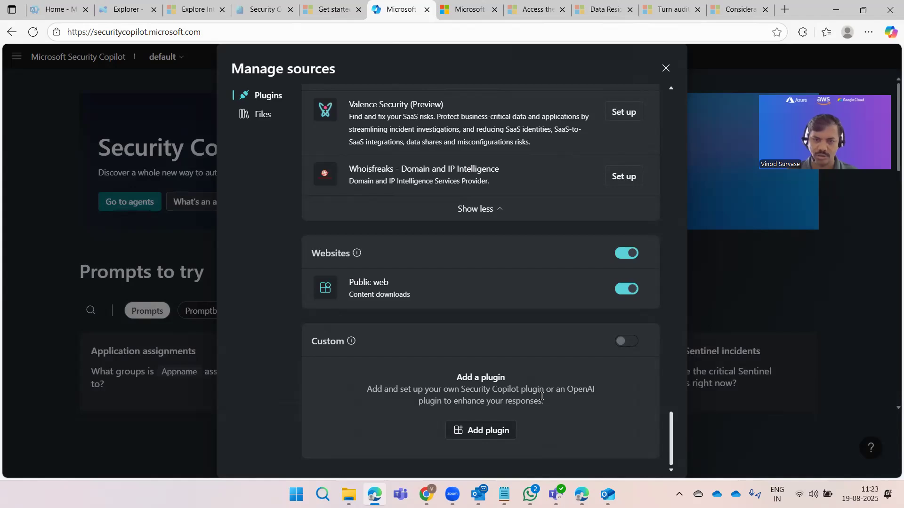
scroll(549, 331, up, 2)
scroll(548, 331, up, 20)
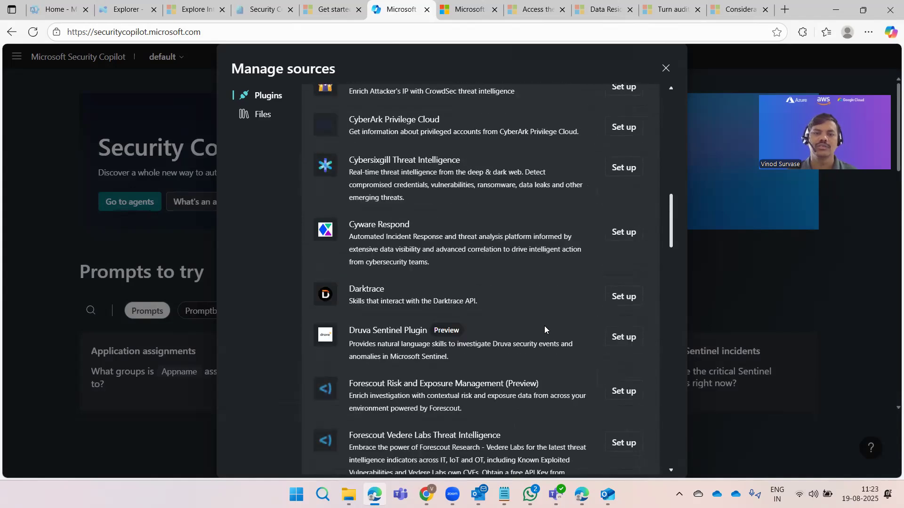
scroll(542, 328, up, 2)
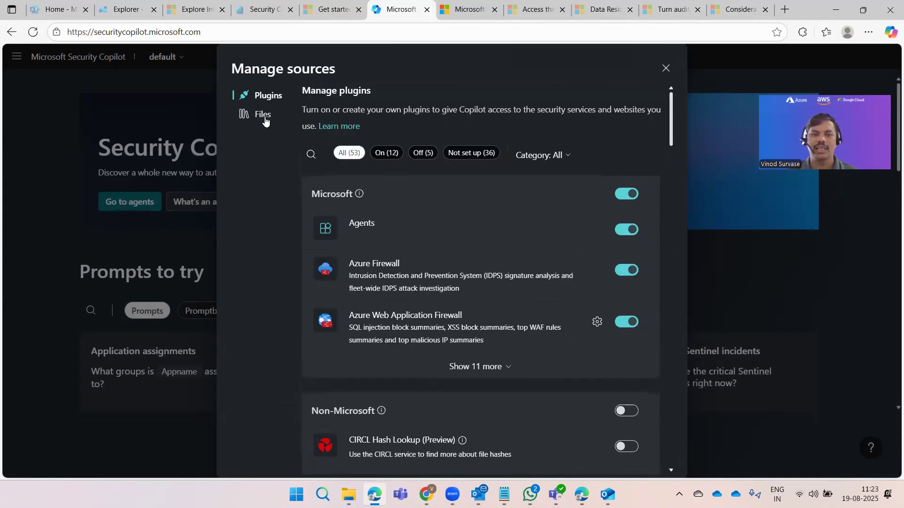
Step: View the Files uploads section, close Manage sources, and show the suggested promptbooks and system capabilities
click(262, 114)
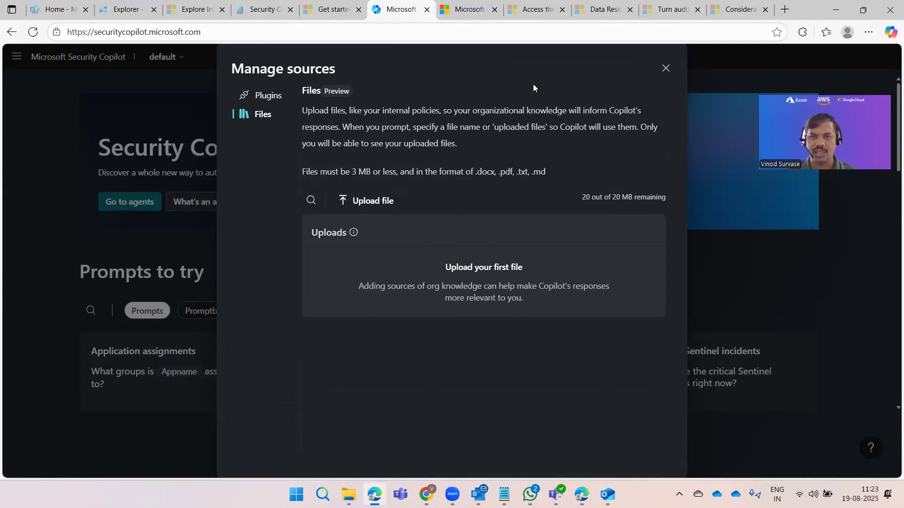
click(666, 67)
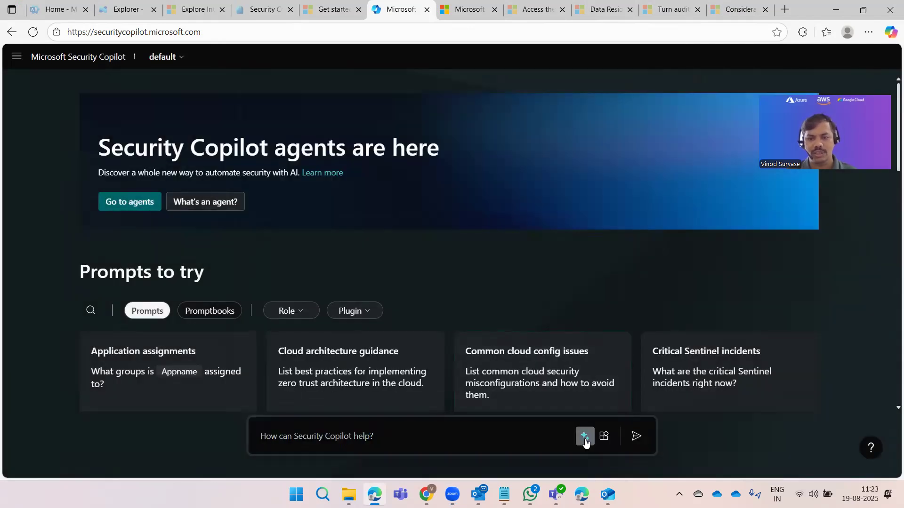
click(585, 437)
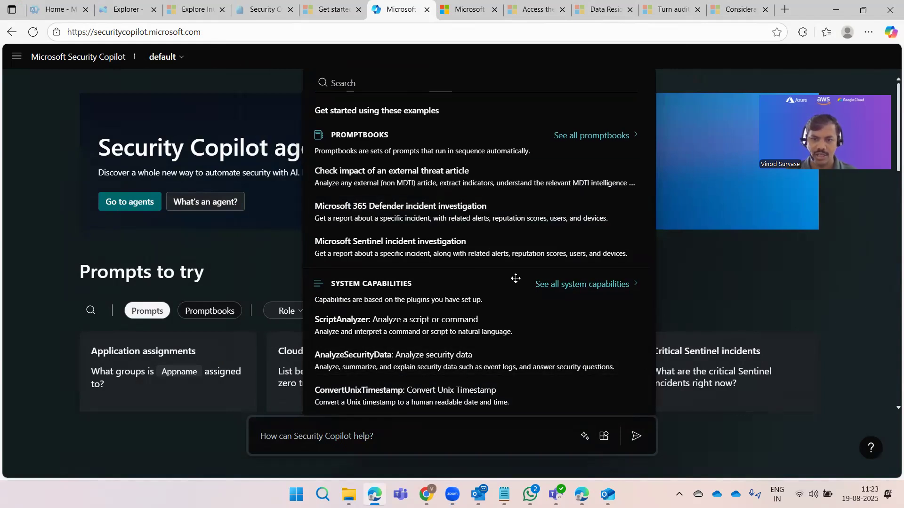
Step: Pick SummarizeData from all system capabilities, try its text and formatting-advice fields, then remove it
click(585, 282)
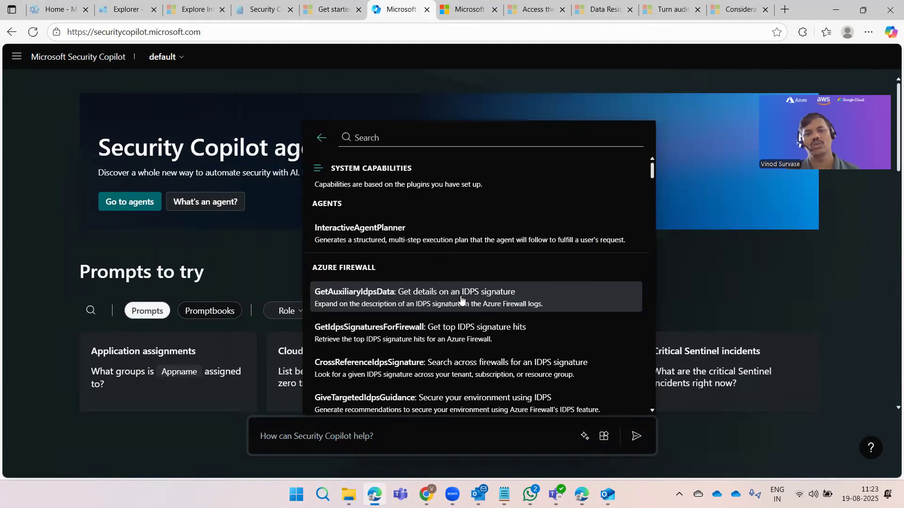
scroll(461, 302, down, 10)
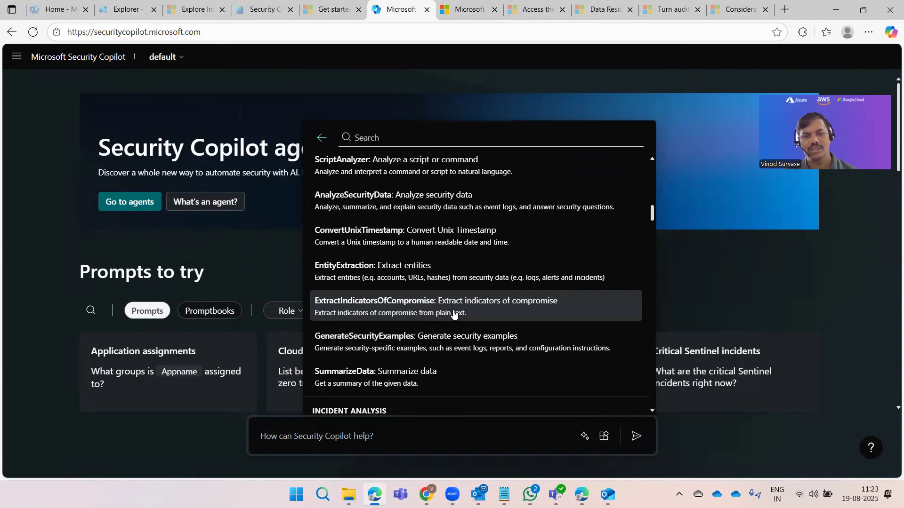
click(444, 373)
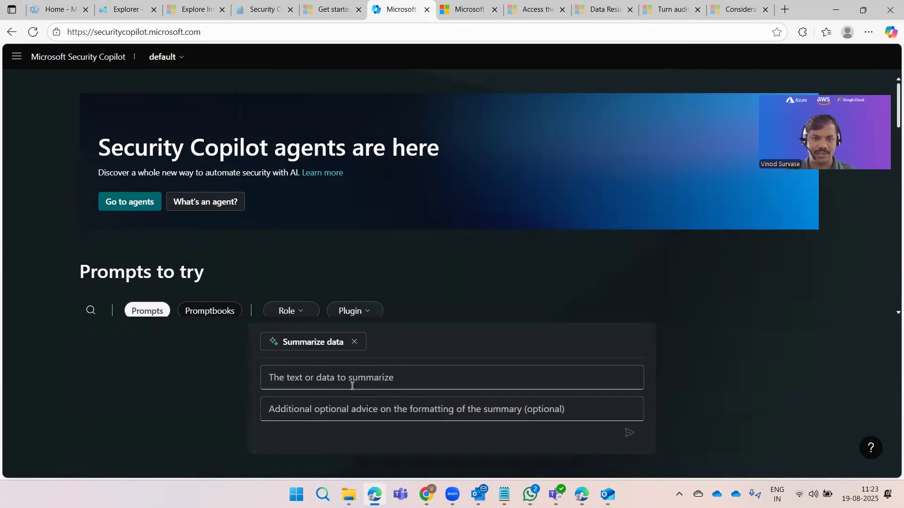
click(325, 377)
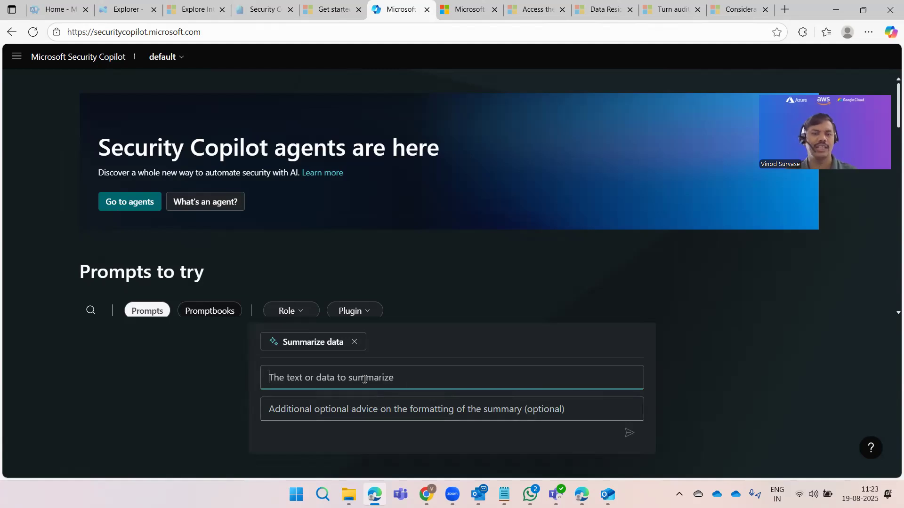
click(383, 418)
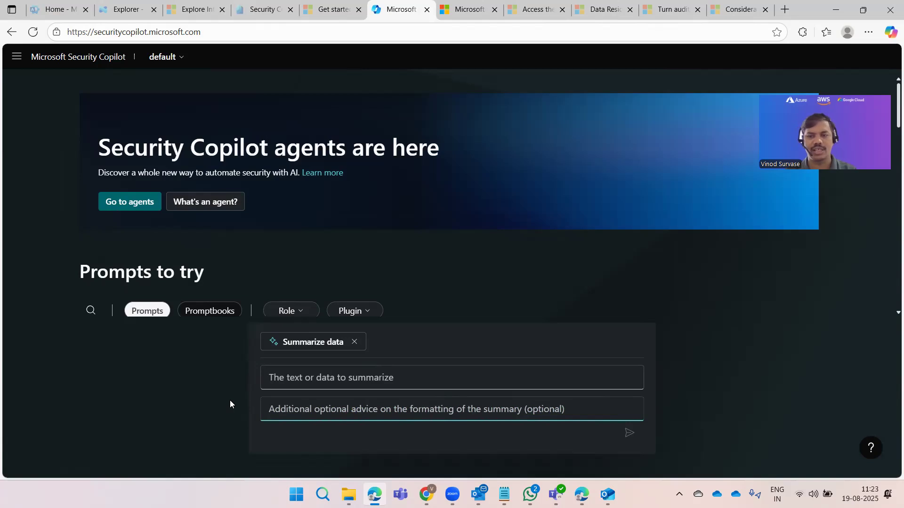
click(361, 343)
scroll(502, 267, down, 1)
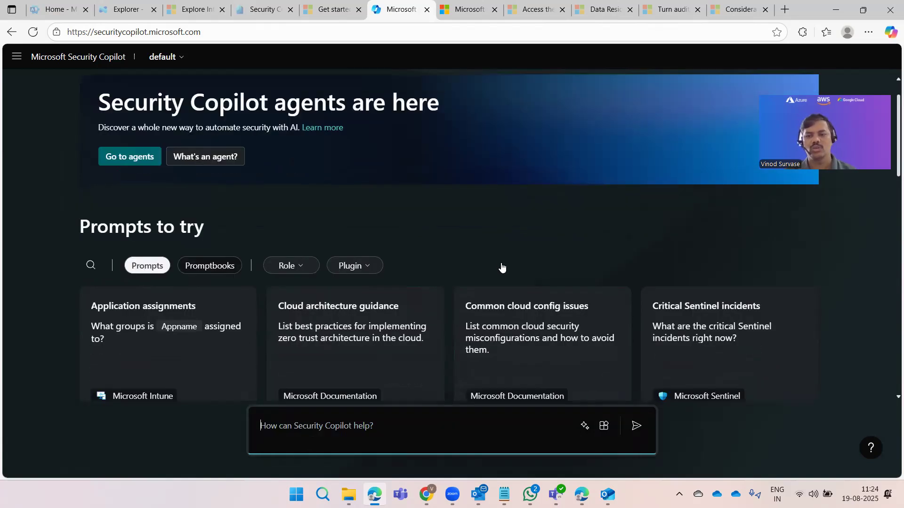
scroll(502, 267, down, 15)
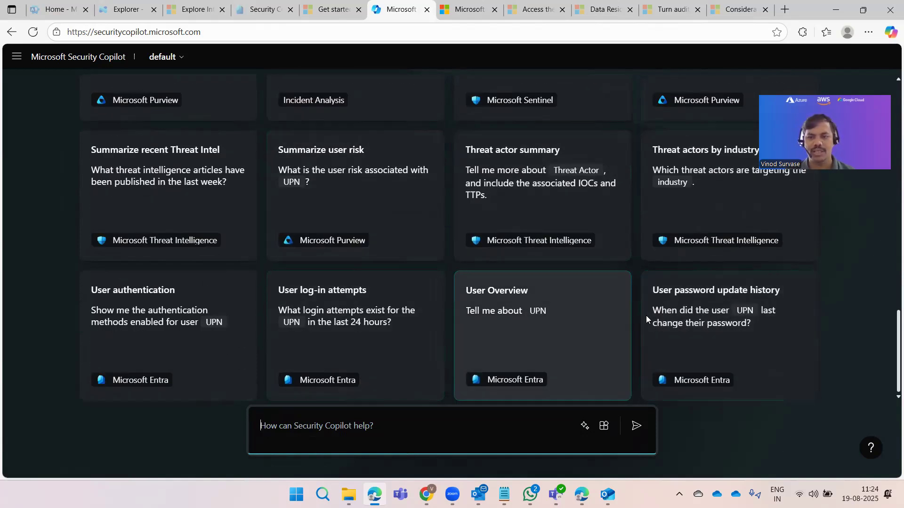
Step: Submit the User password update history question with the user's UPN filled in
click(721, 292)
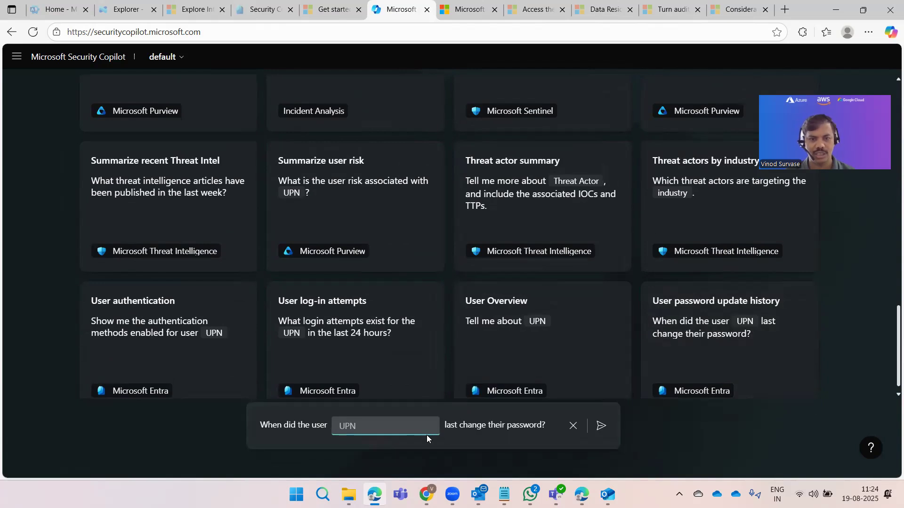
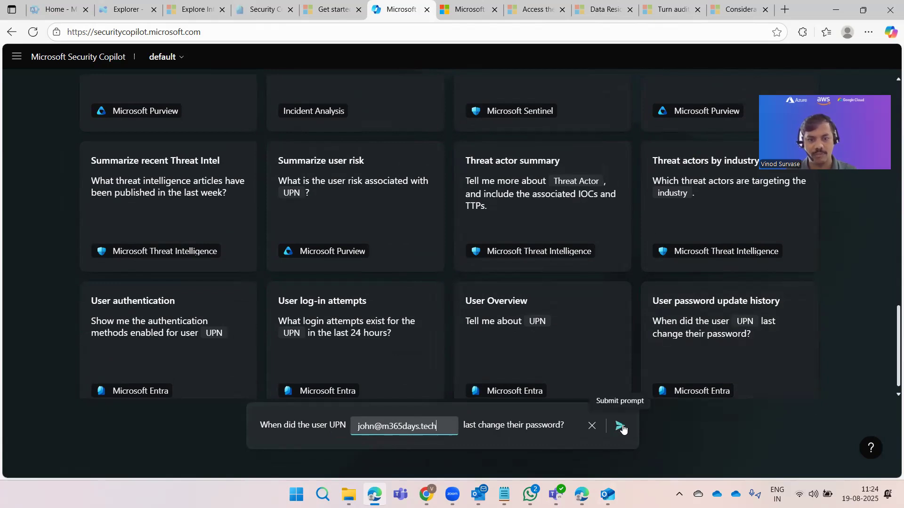
click(620, 426)
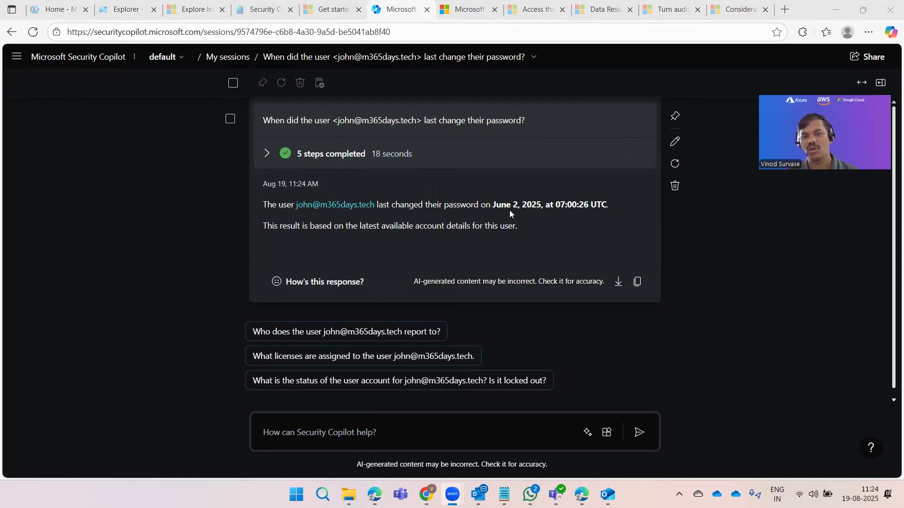
Step: Review the June 2, 2025 07:00:26 UTC password-change answer, then ask who the user reports to
drag(555, 205, 576, 205)
click(312, 235)
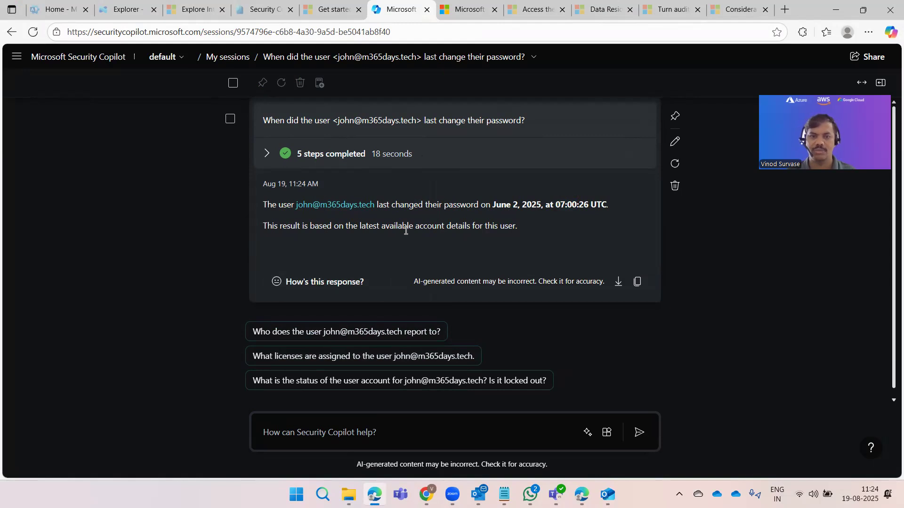
drag(405, 230, 477, 238)
click(684, 266)
scroll(693, 284, down, 1)
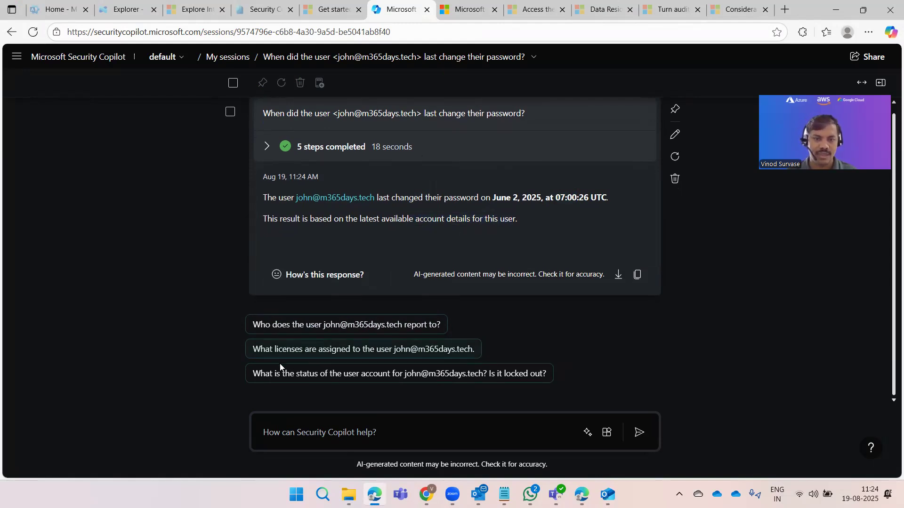
scroll(441, 269, up, 1)
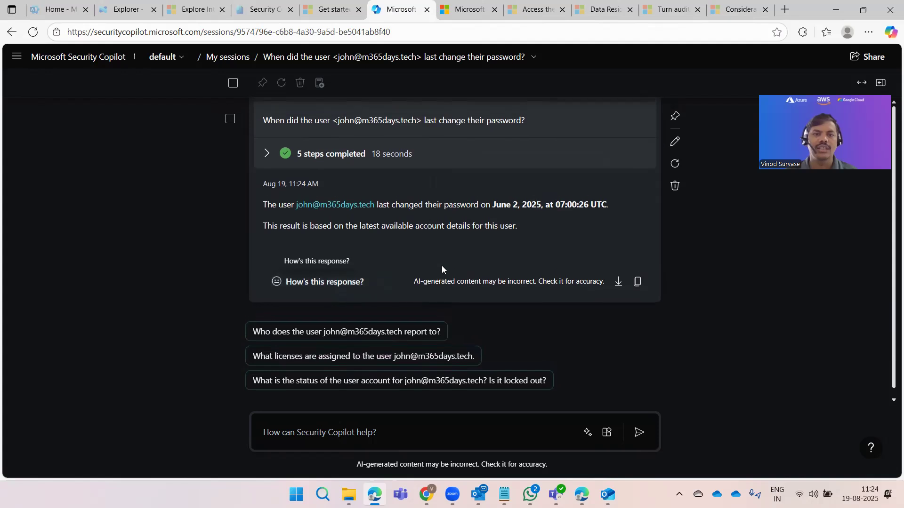
scroll(360, 377, down, 1)
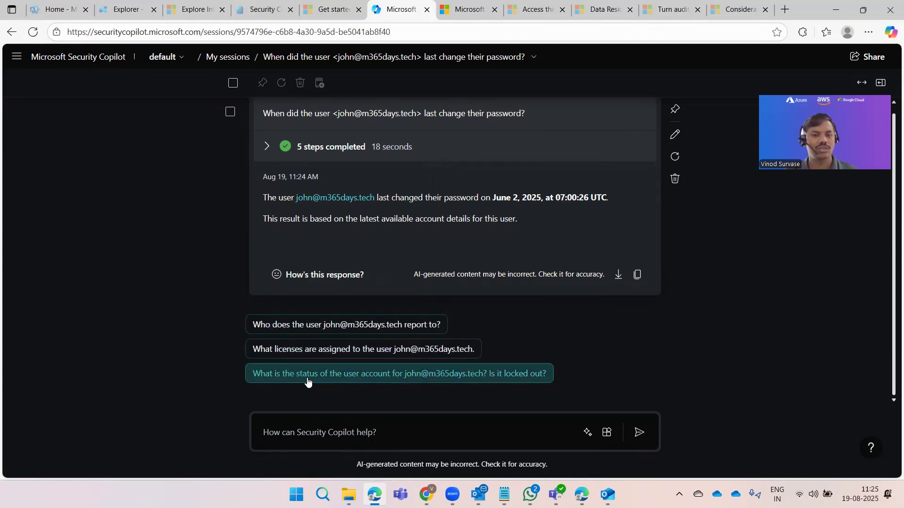
click(287, 331)
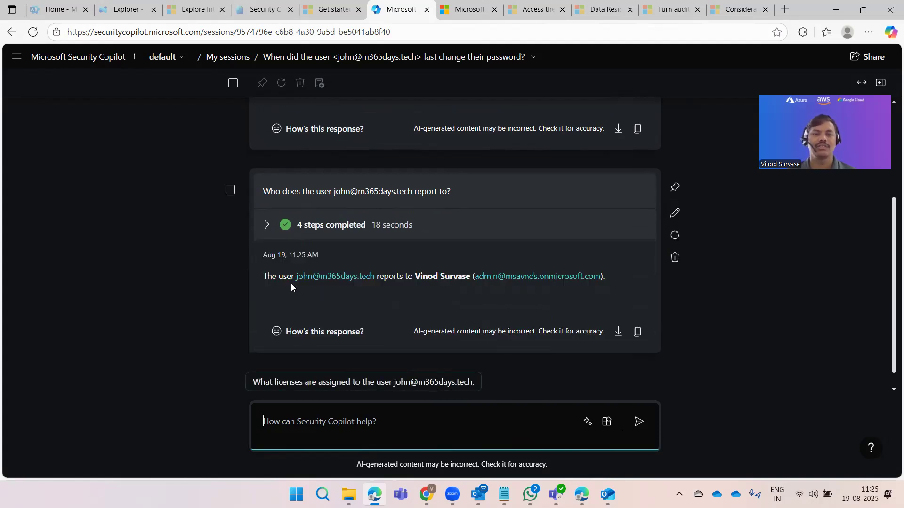
Step: Highlight the manager's name in the answer, then ask which licenses are assigned to the user
click(428, 273)
drag(428, 272, 723, 325)
click(723, 325)
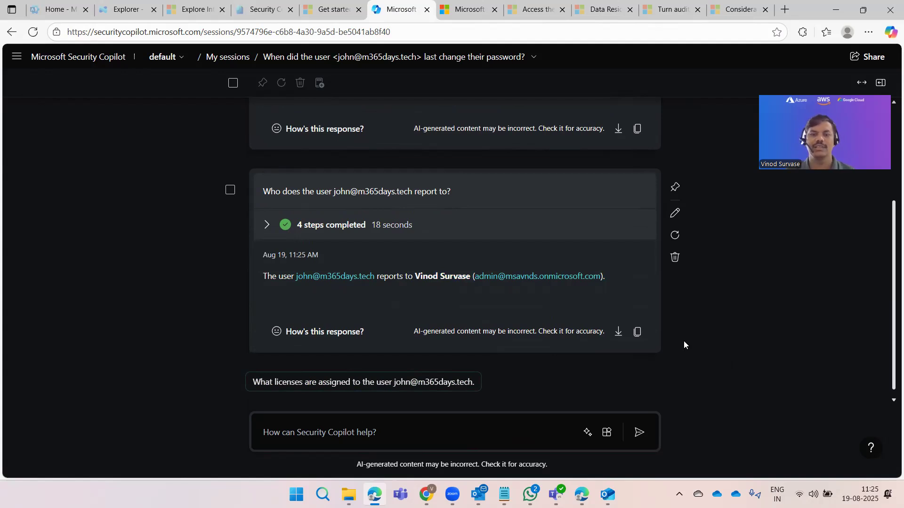
click(323, 385)
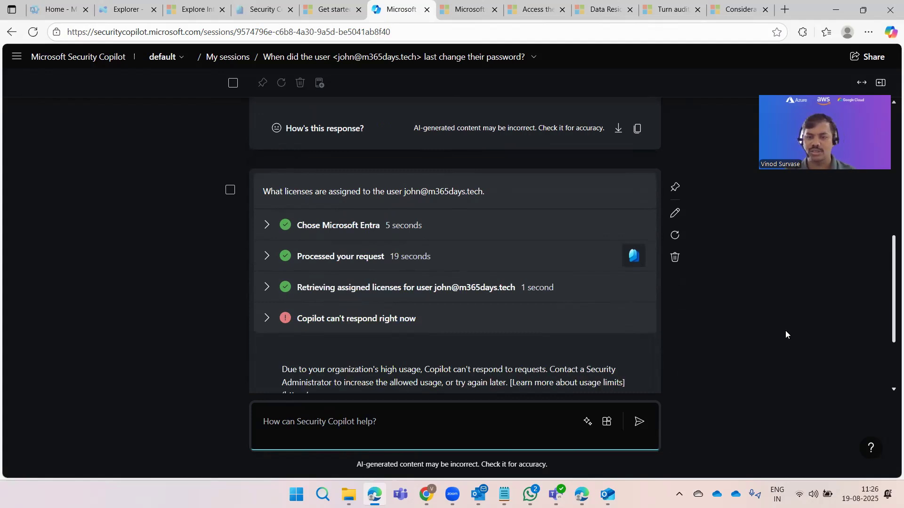
Step: Read the 'Copilot can't respond right now' high-usage error returned for the licenses question
scroll(780, 334, down, 3)
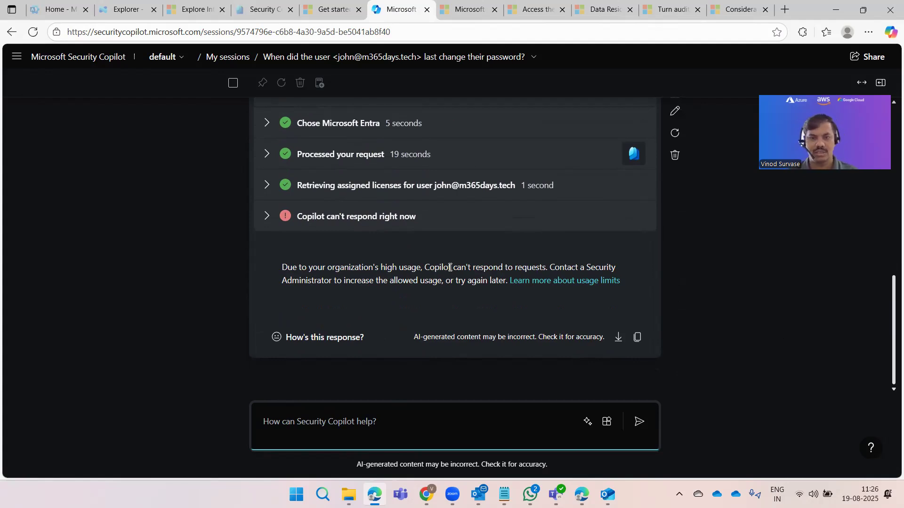
drag(341, 283, 387, 289)
click(443, 292)
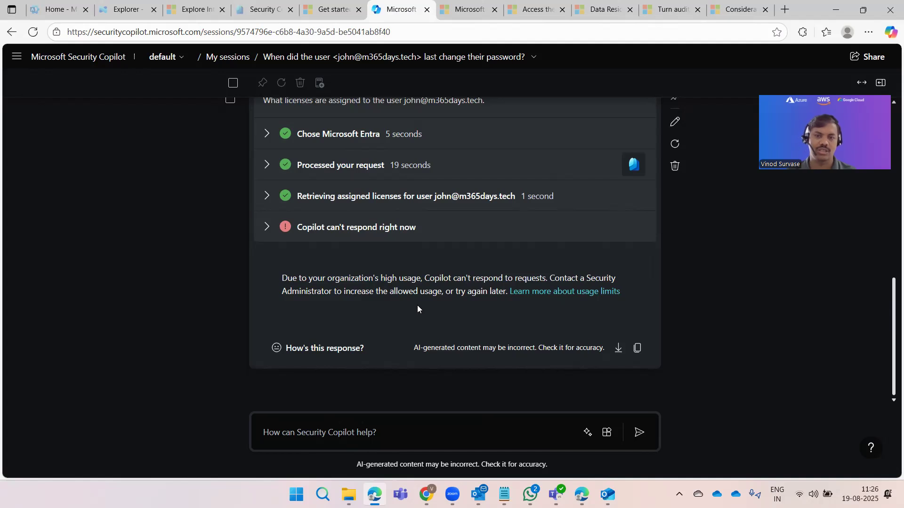
scroll(418, 306, up, 2)
scroll(417, 318, down, 2)
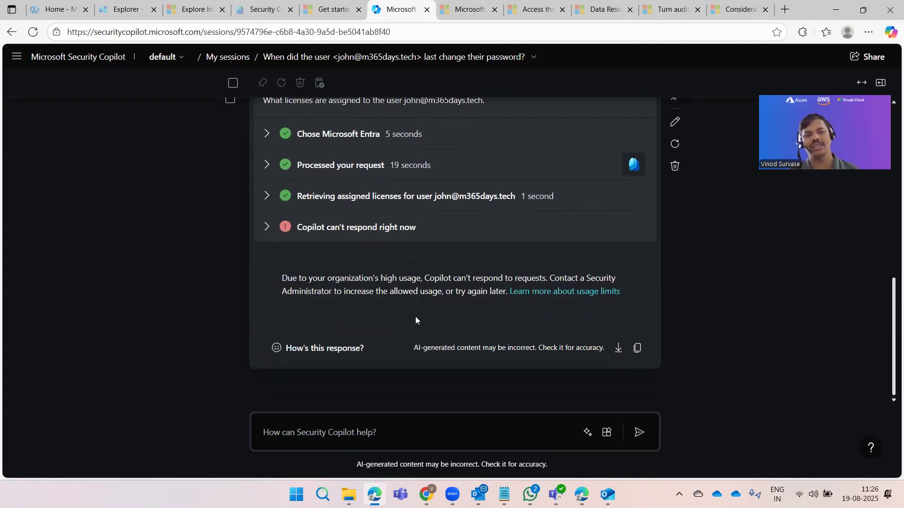
scroll(415, 316, up, 8)
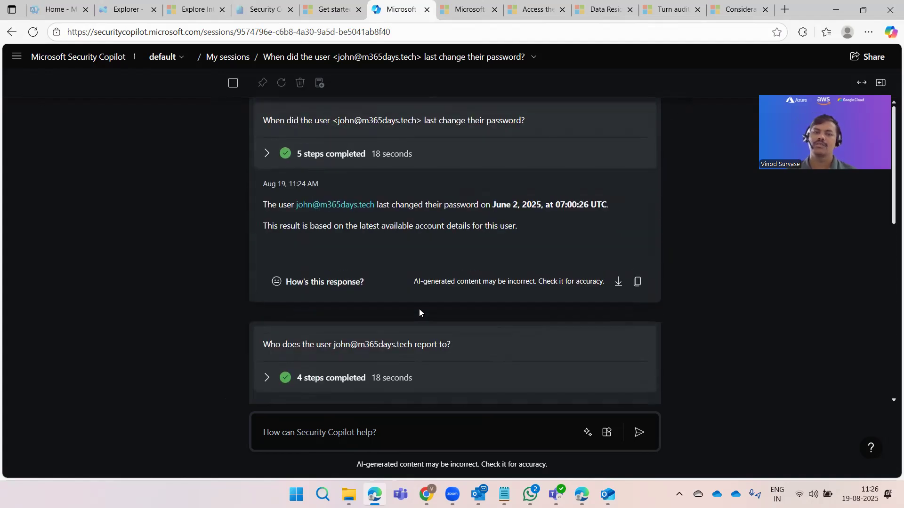